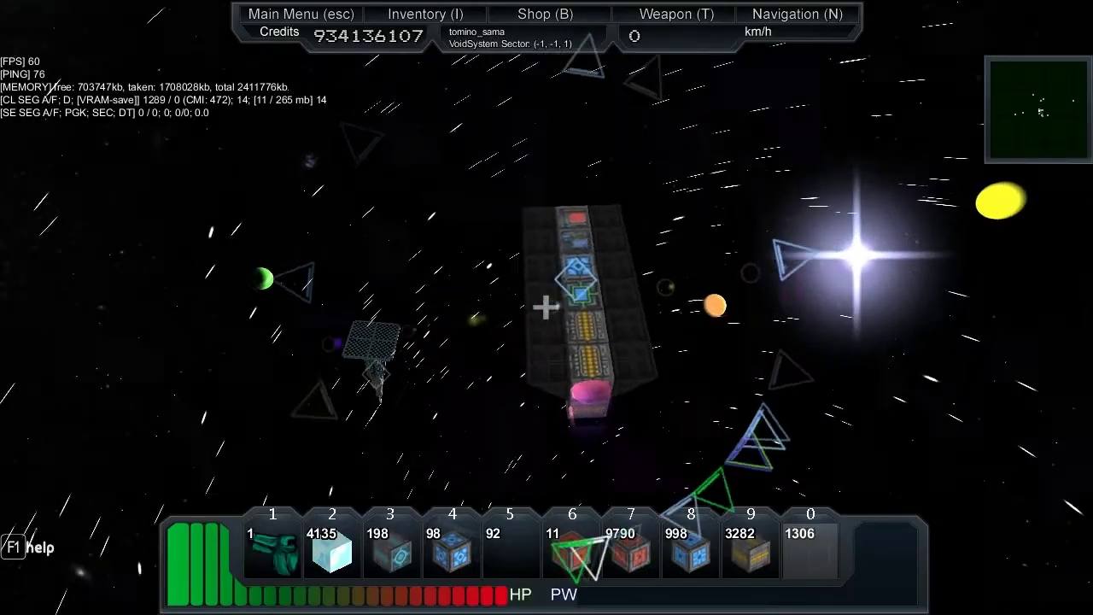
Fly up to the surfboard ship's core and take its controls in flight mode, re-entering once.
key("w")
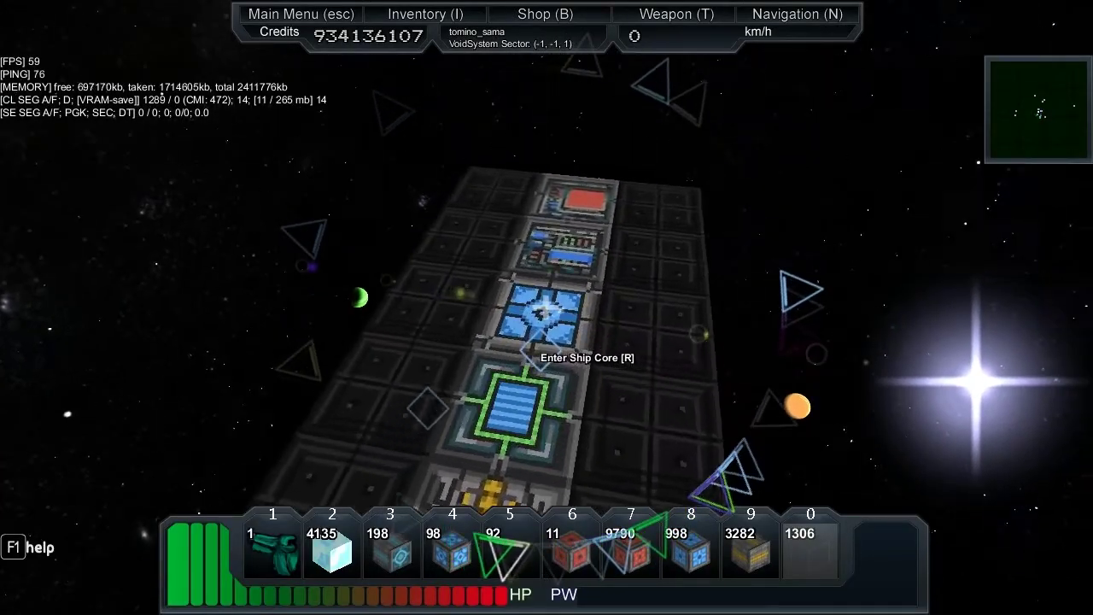
key("r")
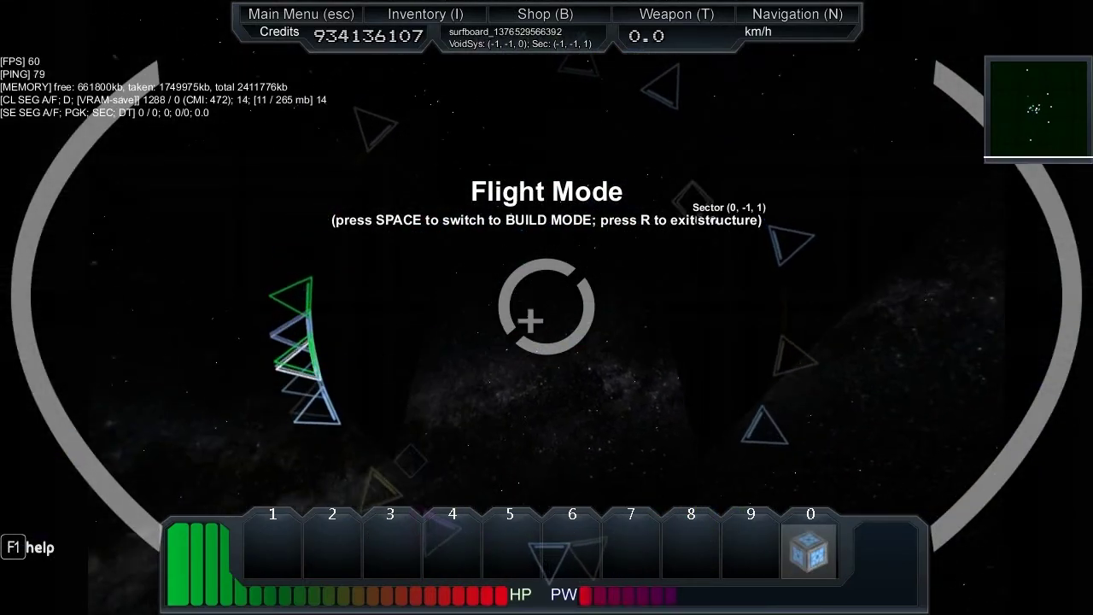
key("r")
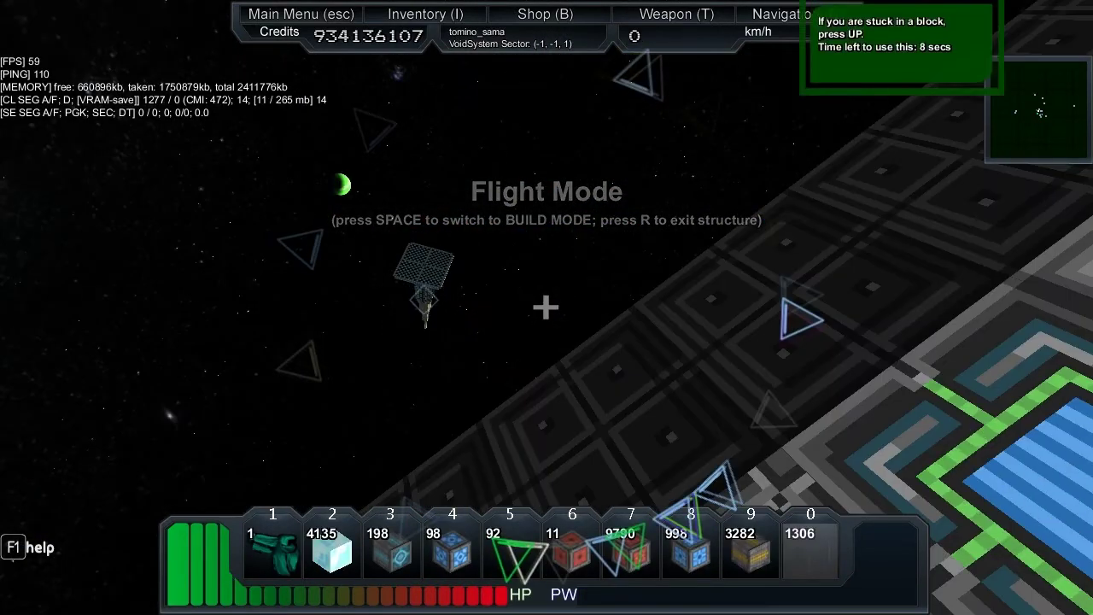
key("r")
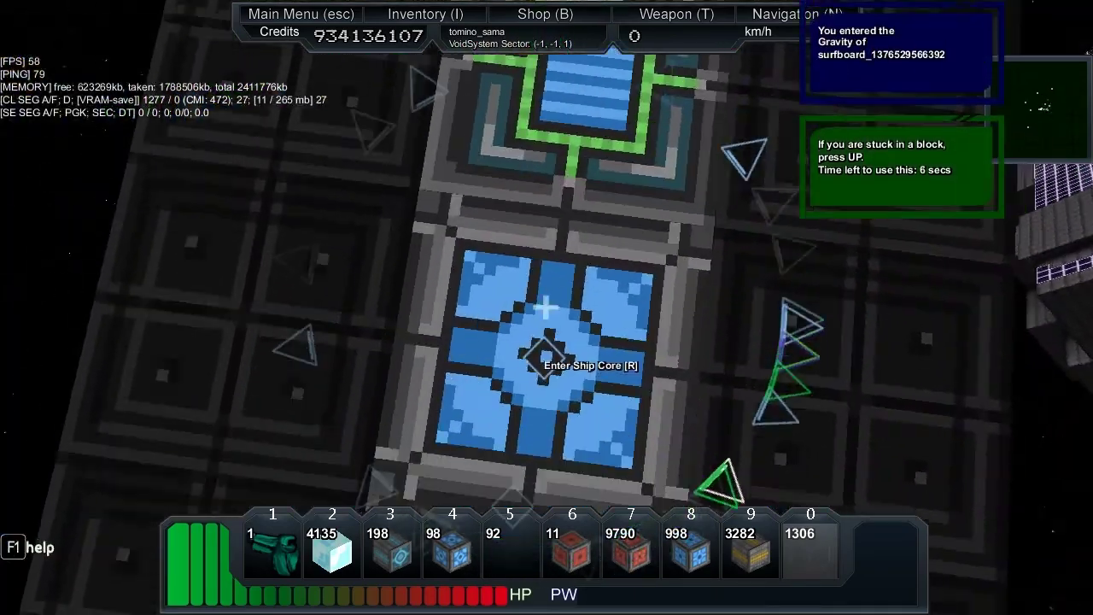
key("r")
Accelerate and steer the surfboard into sector (-1, -1, 2) beside the large purple vessel.
key("w")
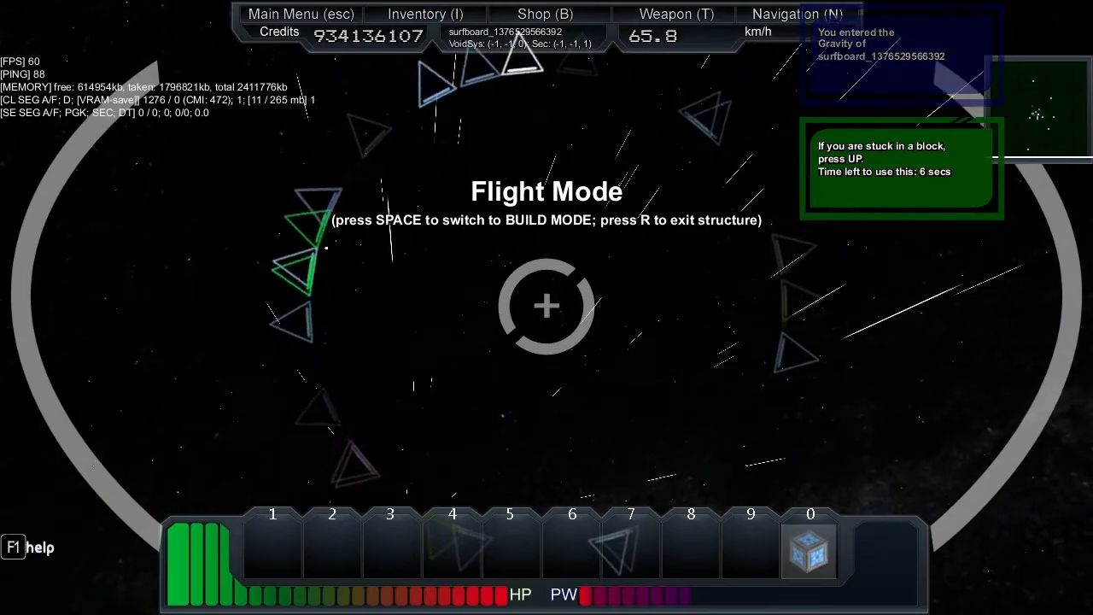
key("w")
key("w")
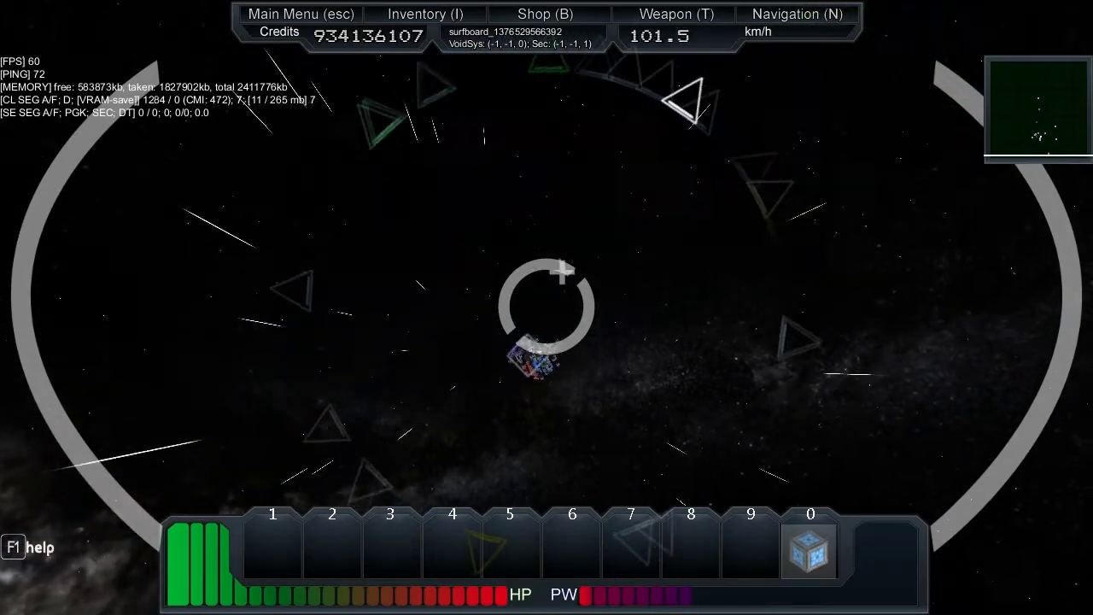
key("w")
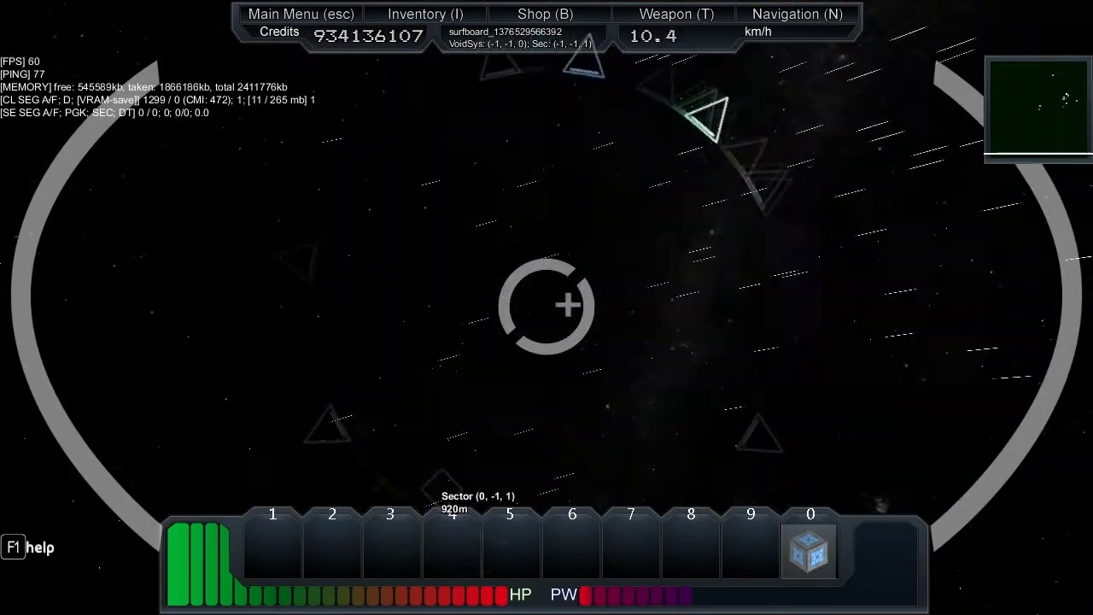
key("w")
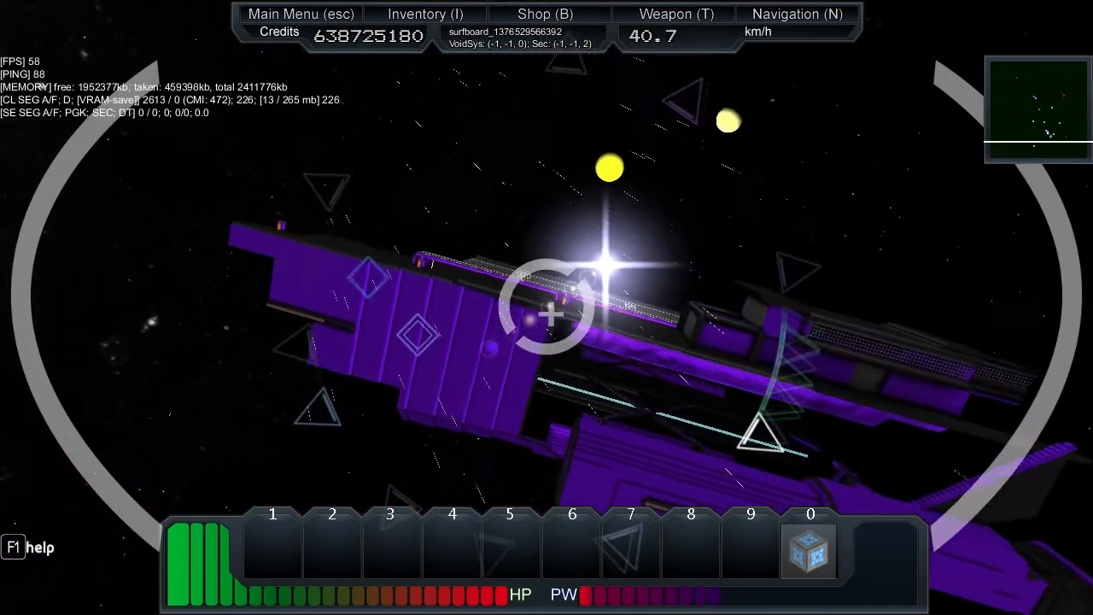
Pull up to the purple vessel, exit the surfboard, and pilot the purple ship from its core.
key("w")
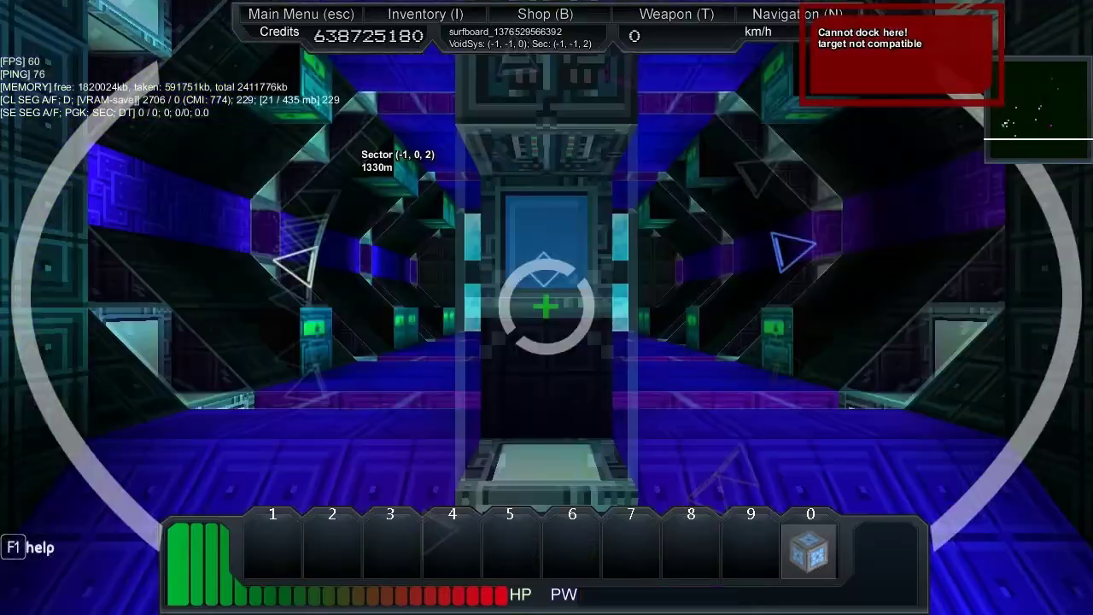
key("r")
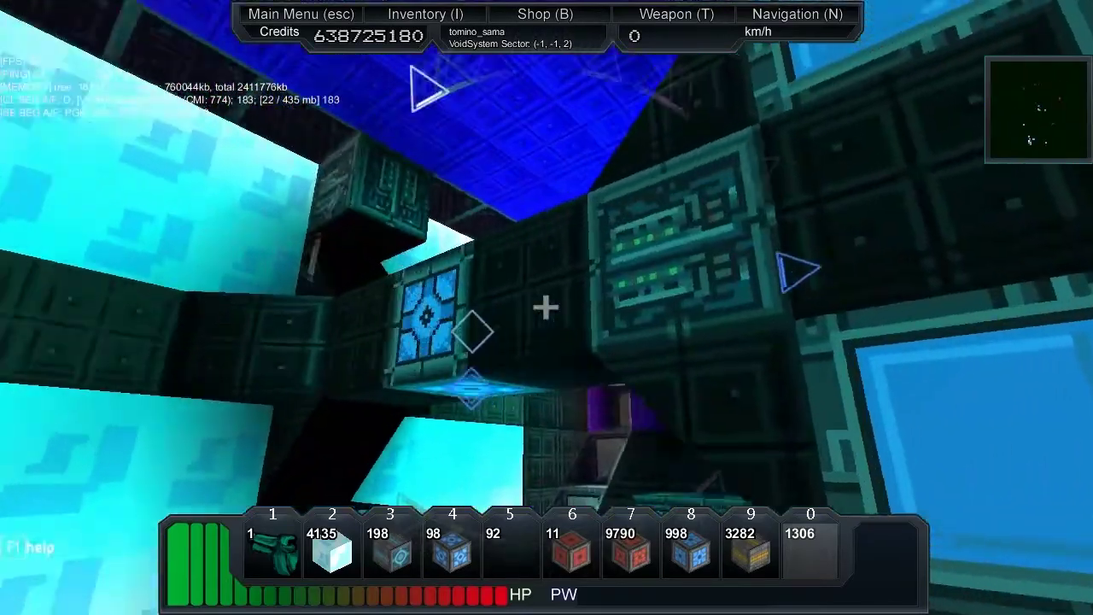
key("r")
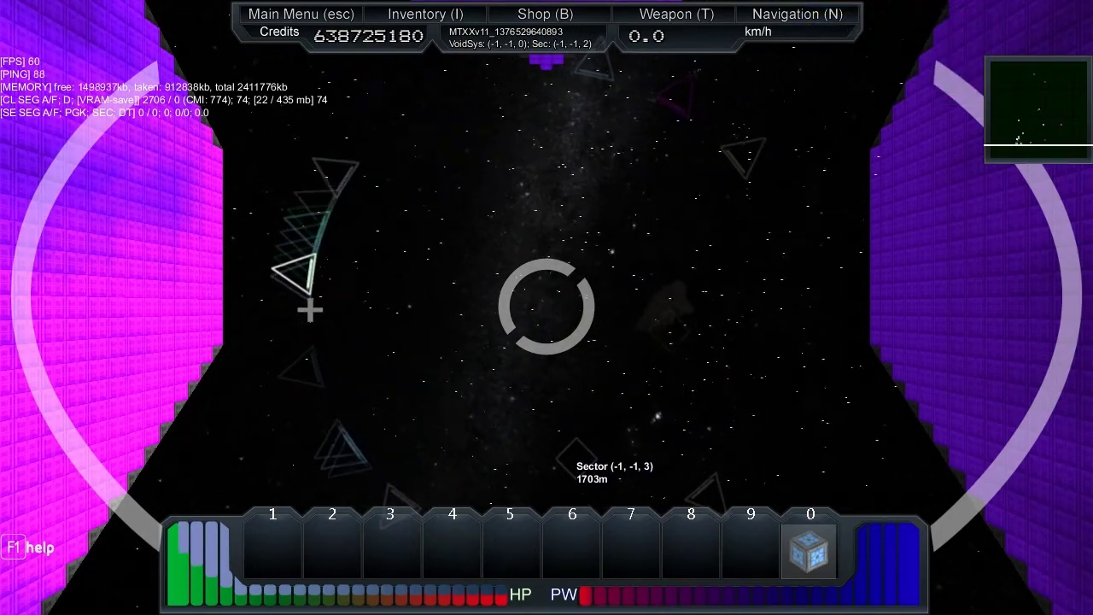
key("r")
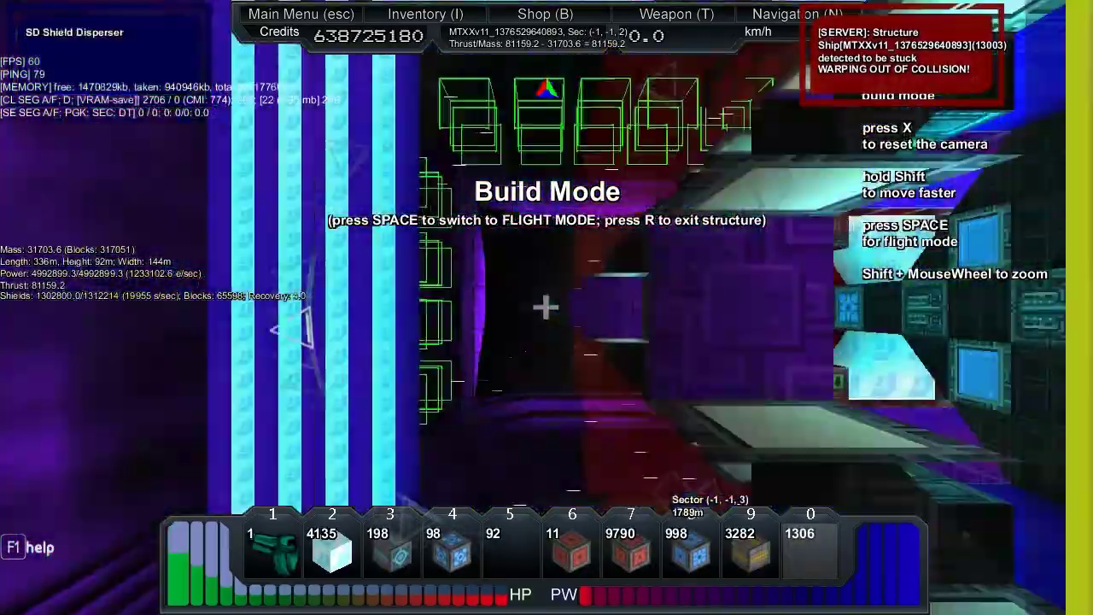
key("w")
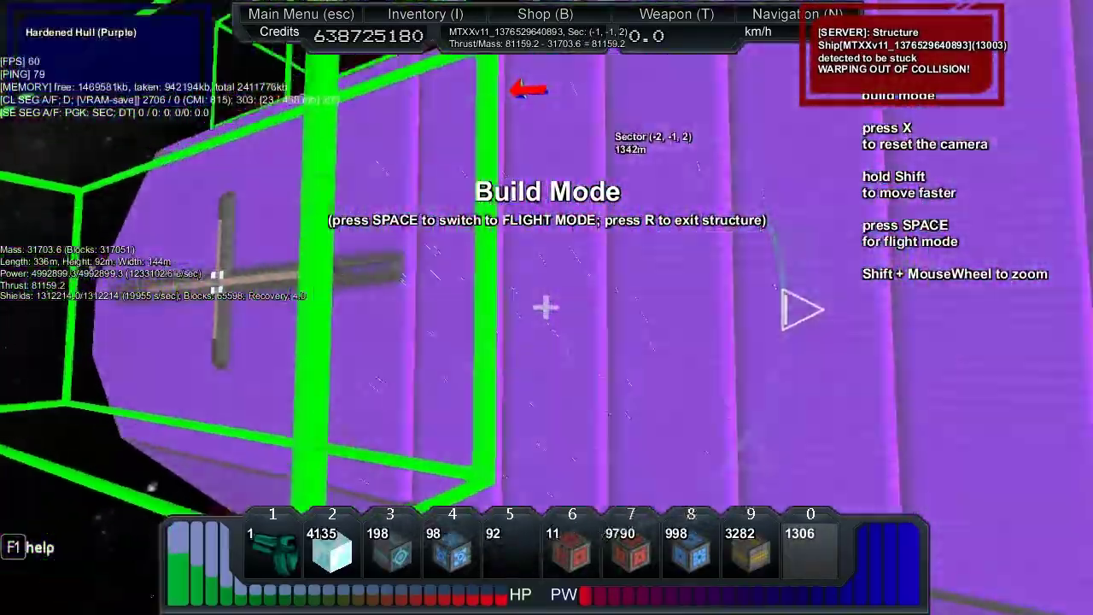
key("s")
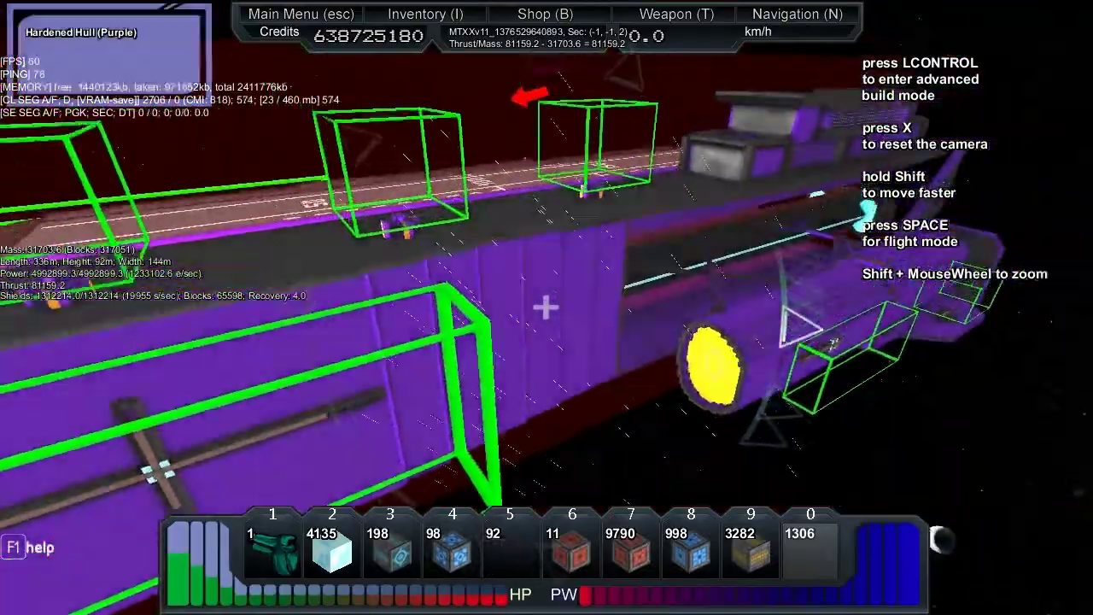
key("s")
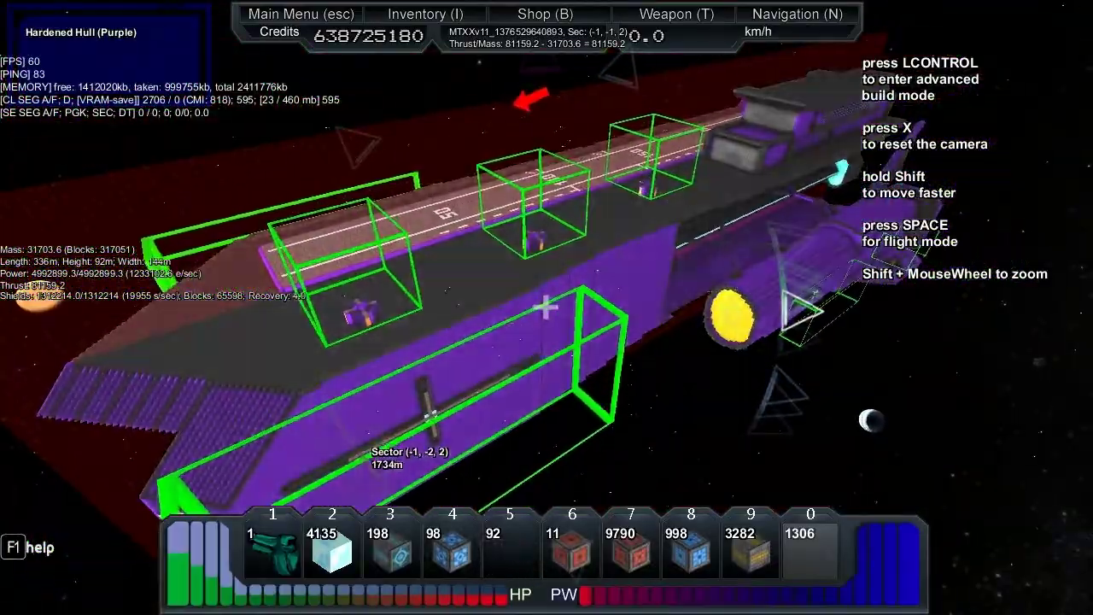
key("w")
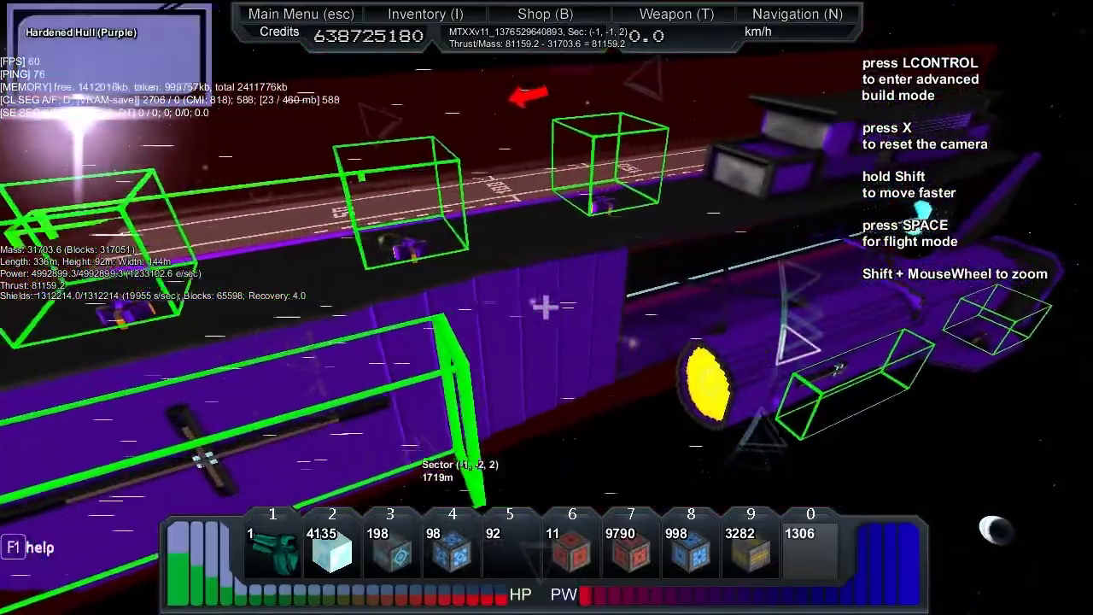
key("s")
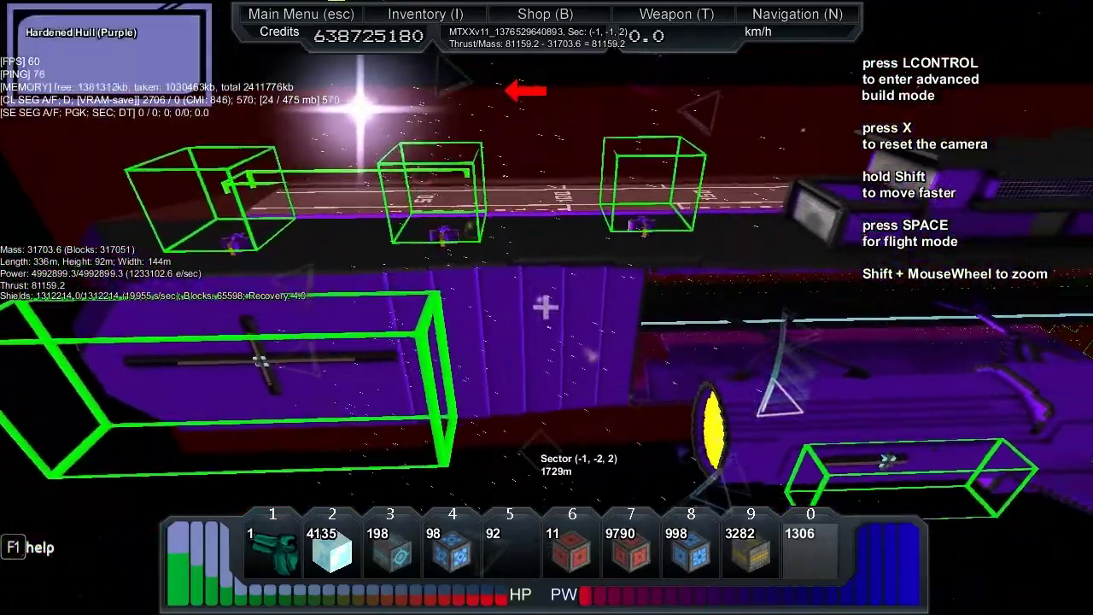
key("s")
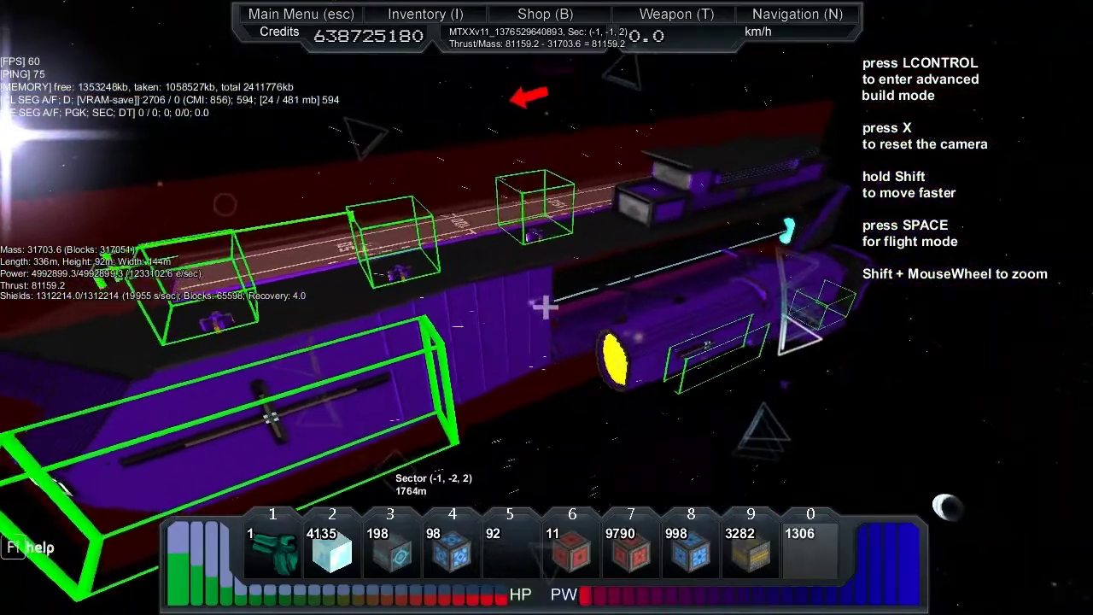
key("s")
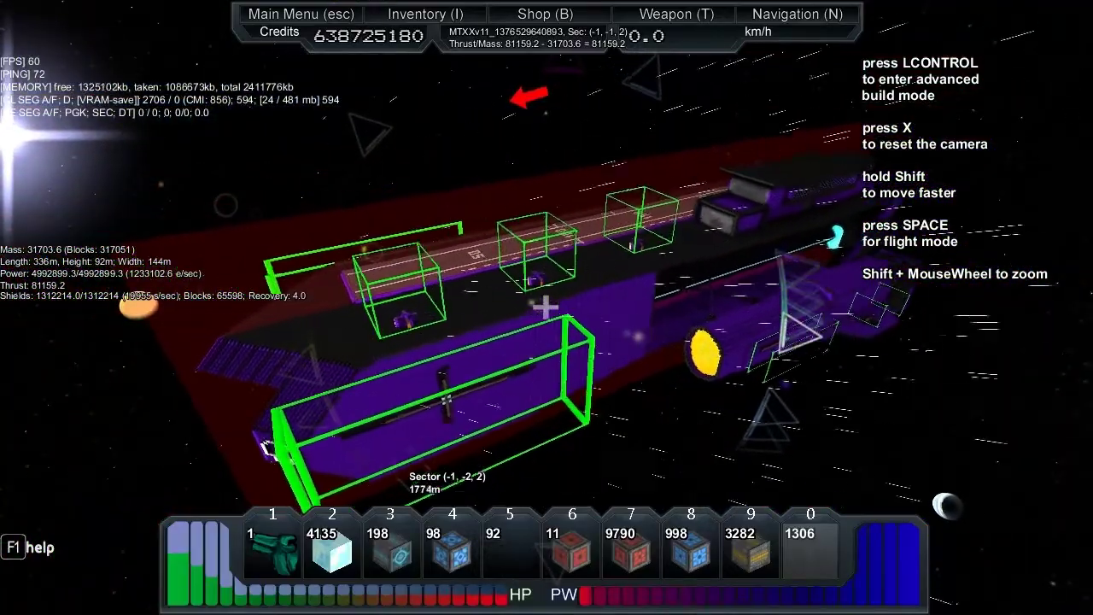
key("w")
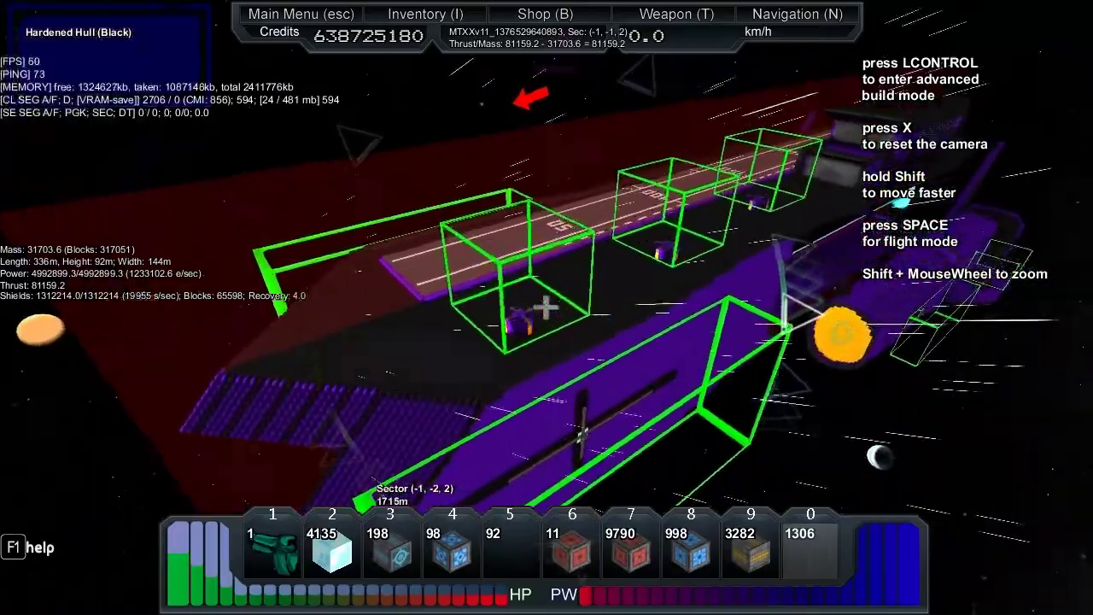
key("w")
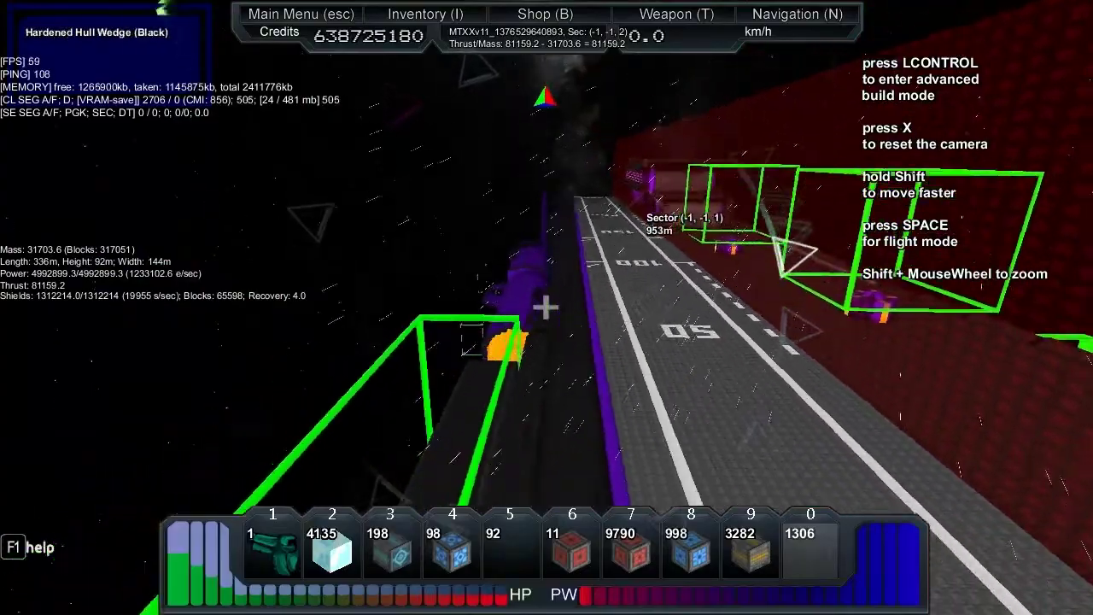
key("space")
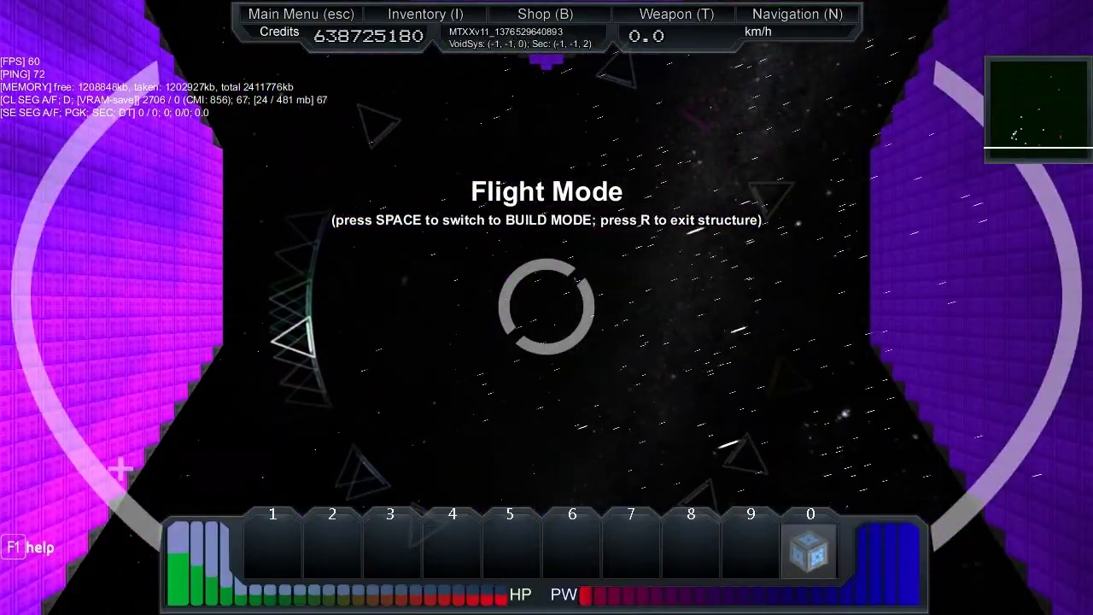
Open the Navigation list of ships, then close it again.
key("n")
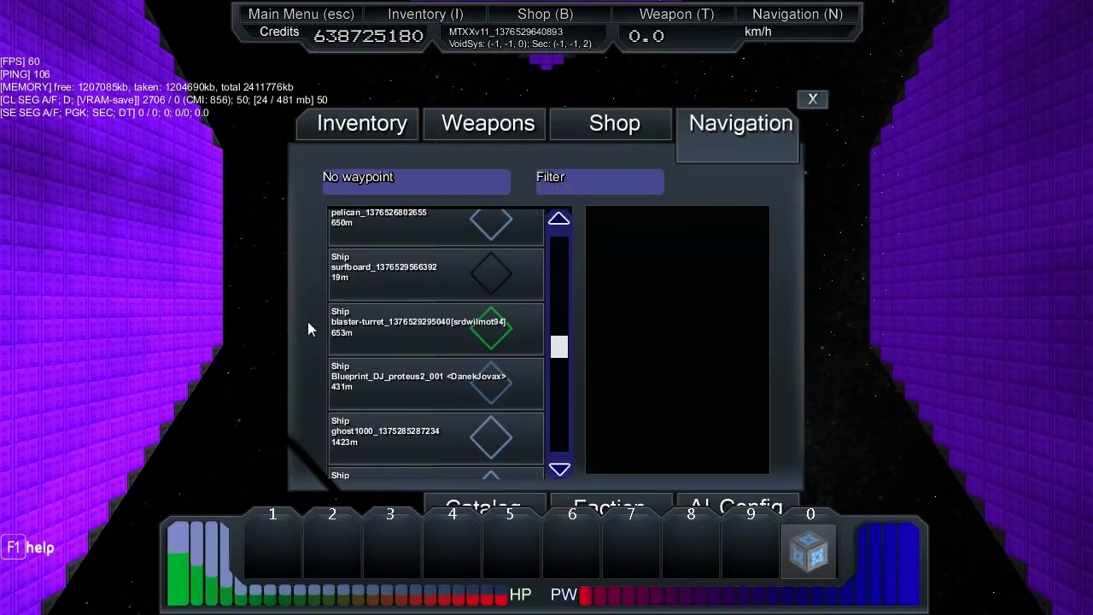
key("n")
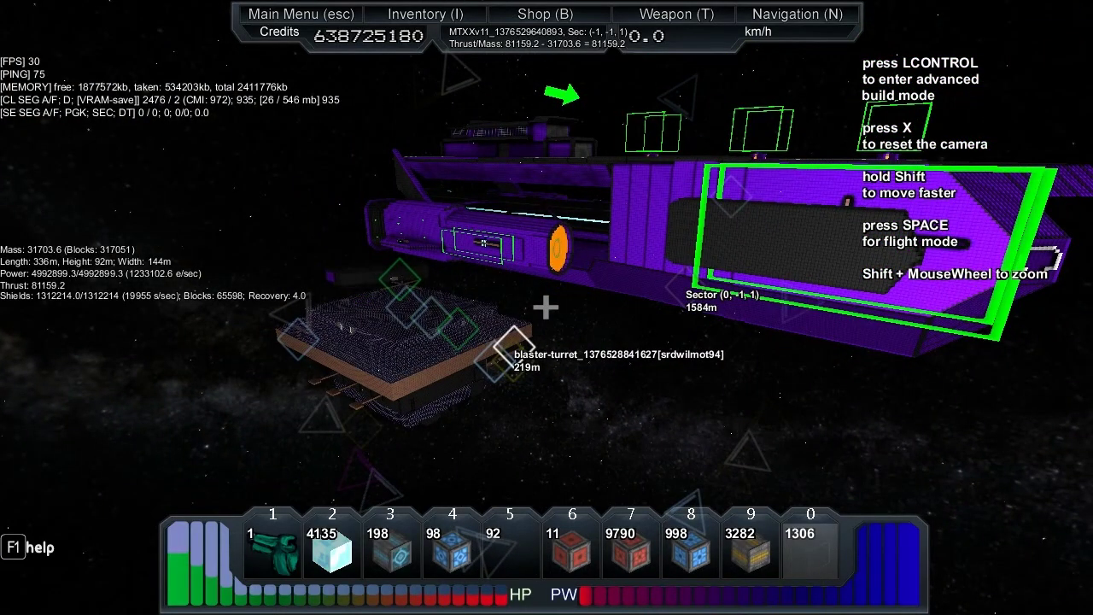
Toggle the purple ship between build and flight views while starting it moving forward.
key("space")
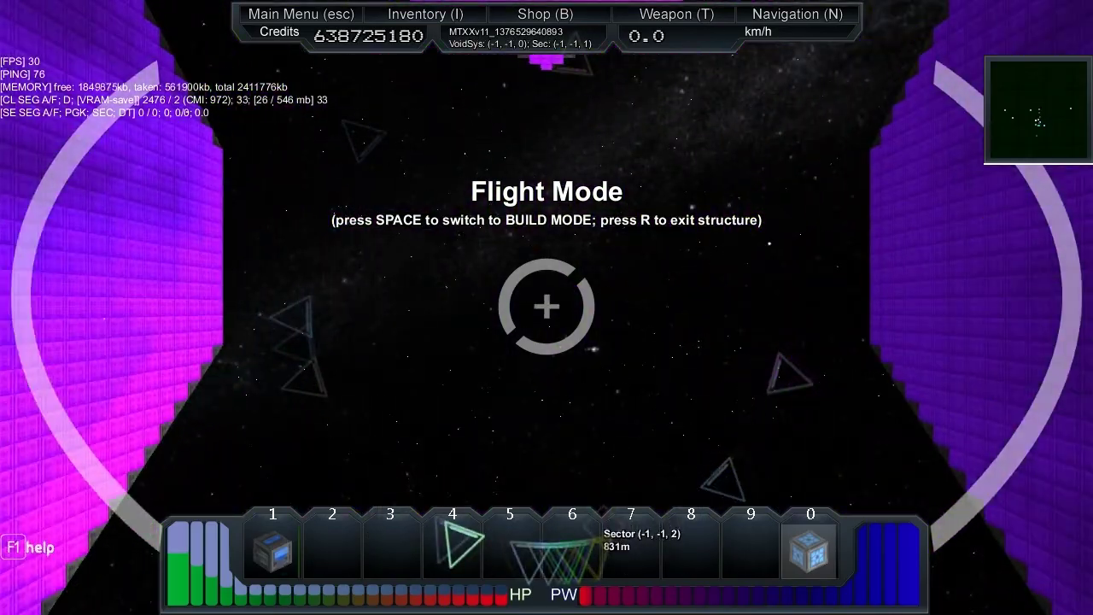
key("space")
key("space")
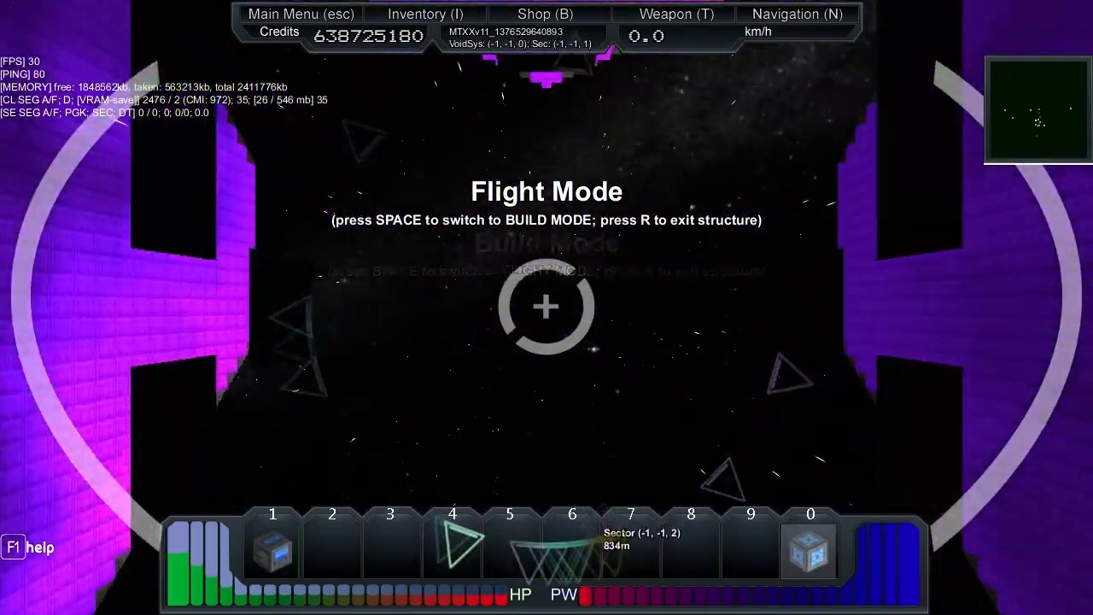
key("w")
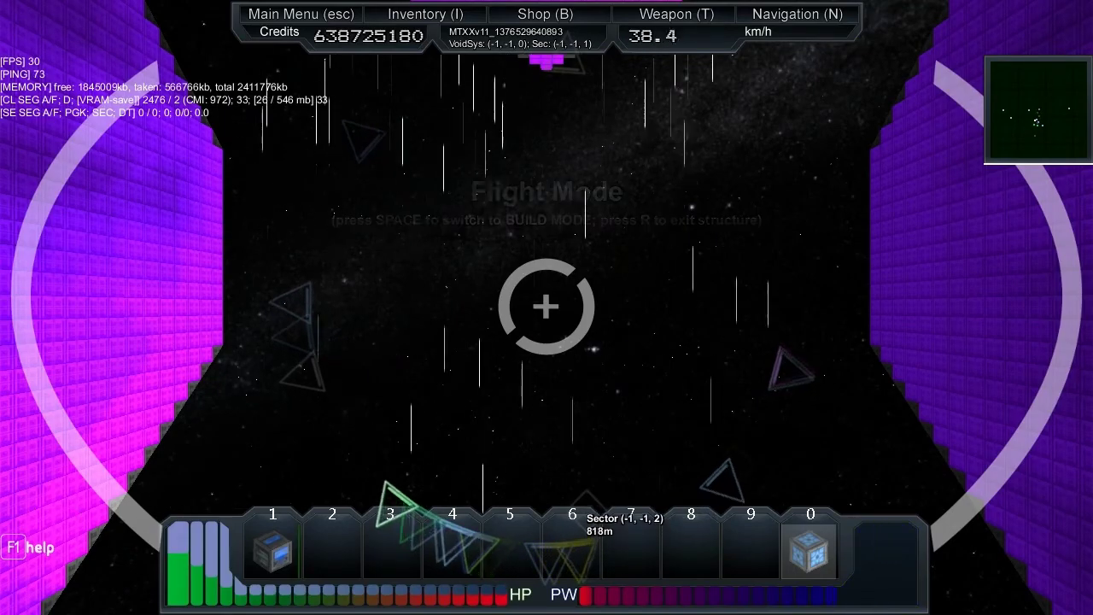
key("space")
key("space")
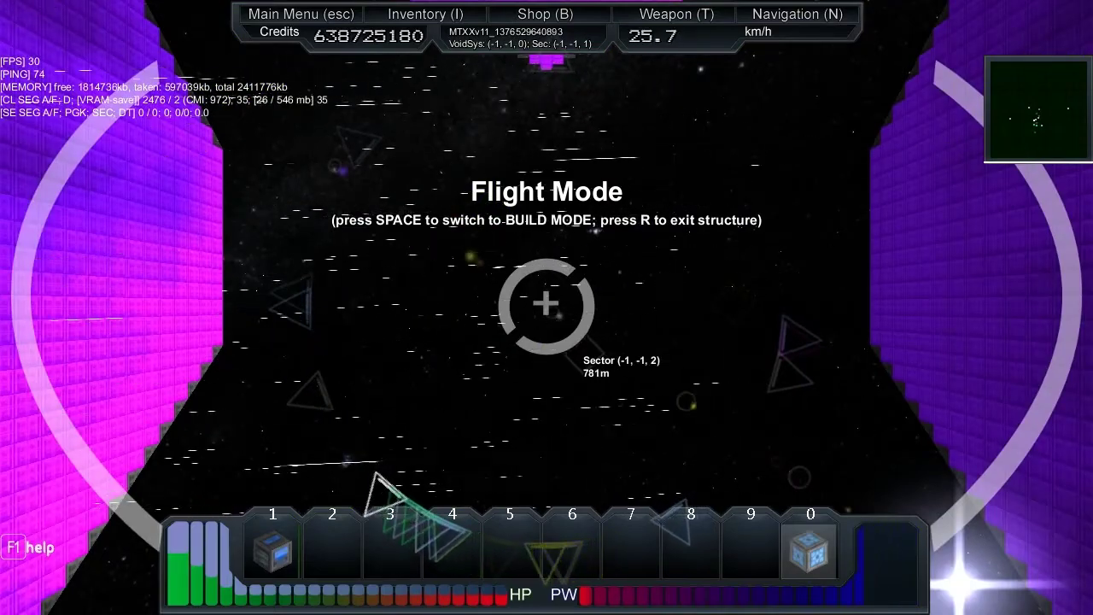
key("space")
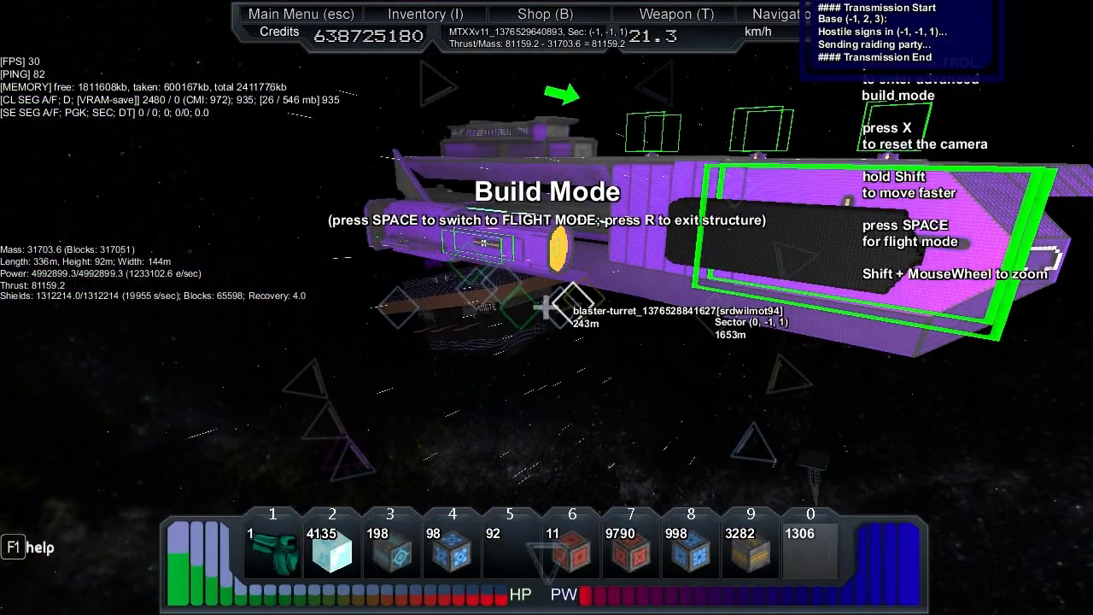
key("space")
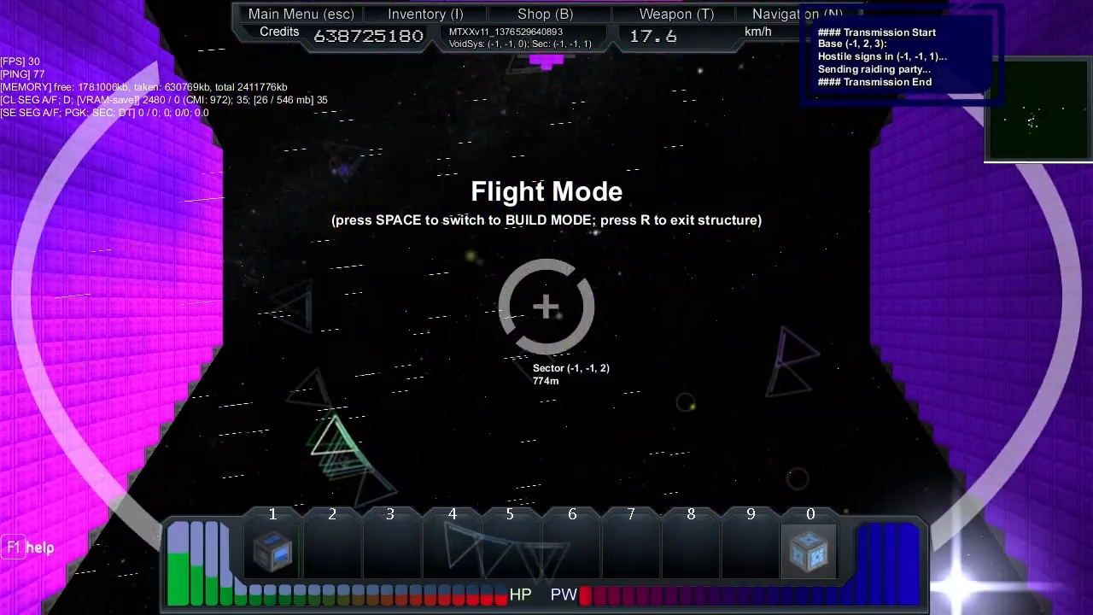
key("space")
key("space")
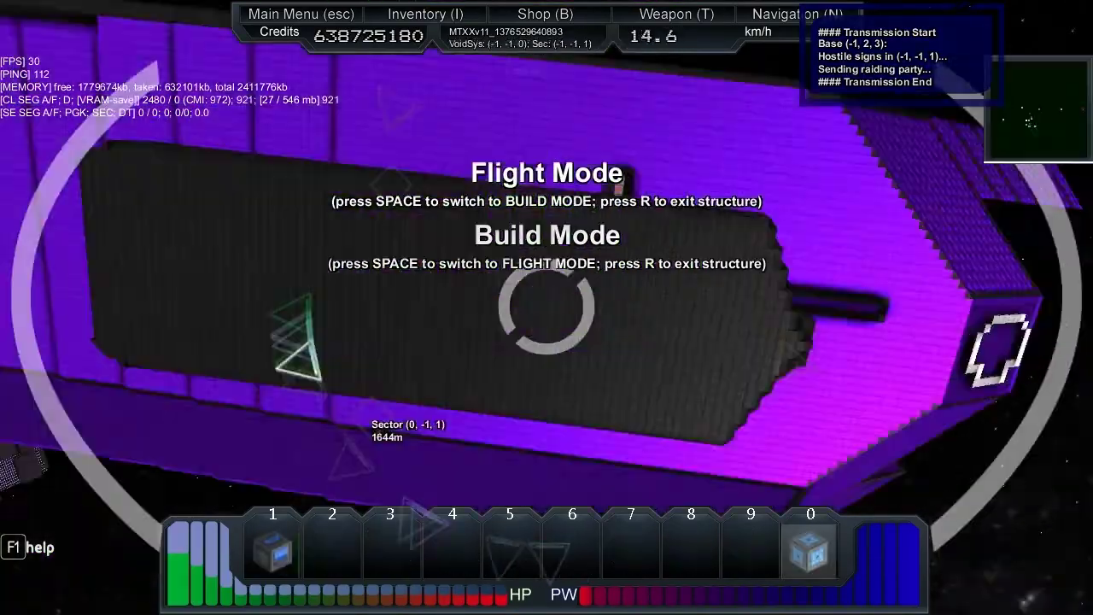
key("space")
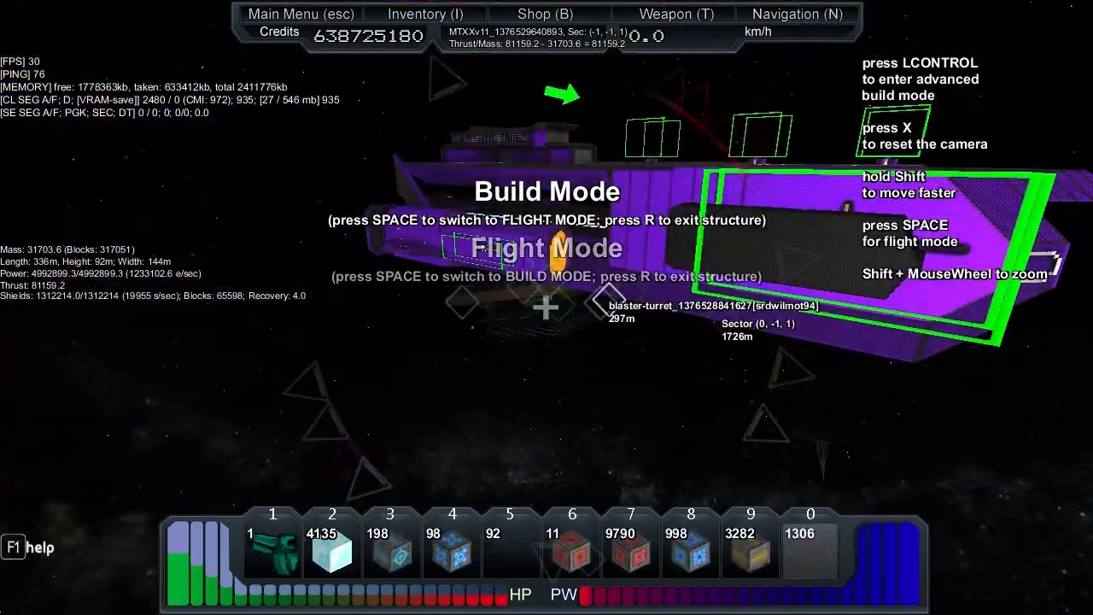
Pan the build camera along the purple hull and around its front face.
key("d")
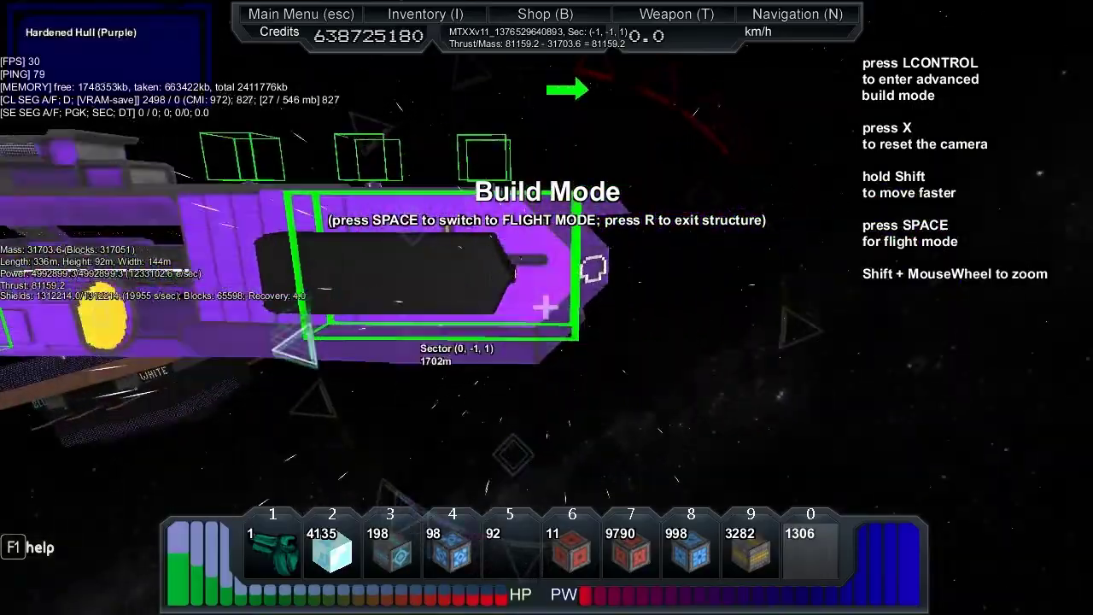
key("d")
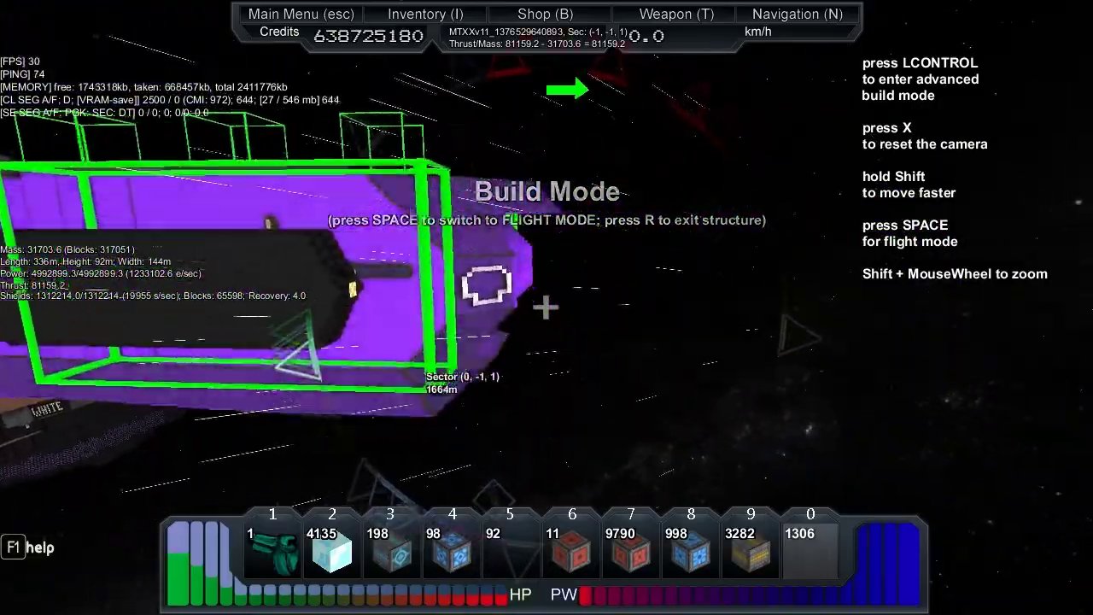
key("w")
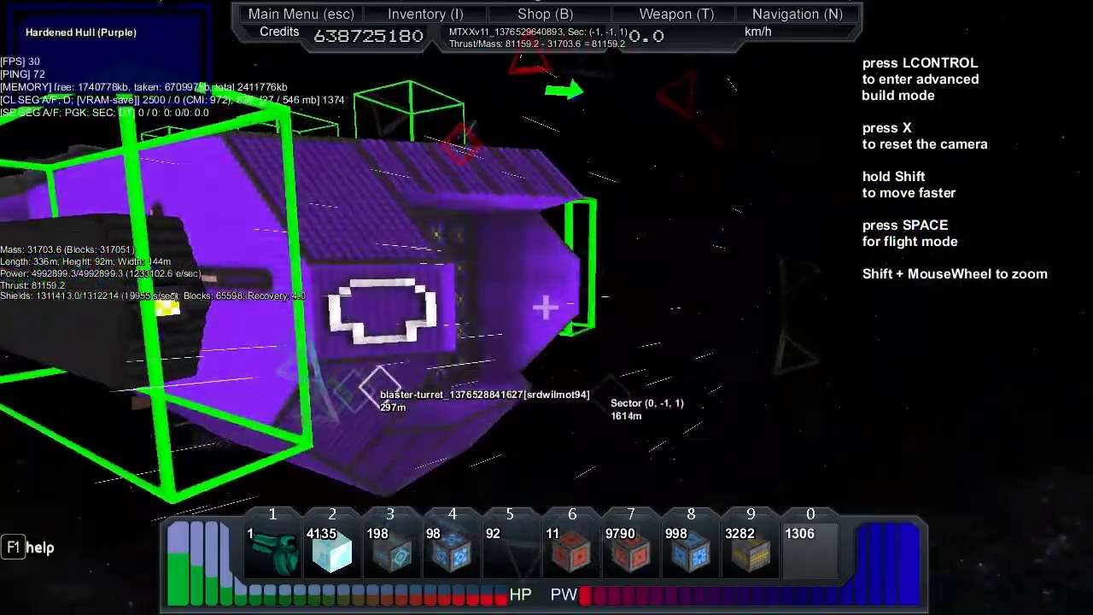
key("w")
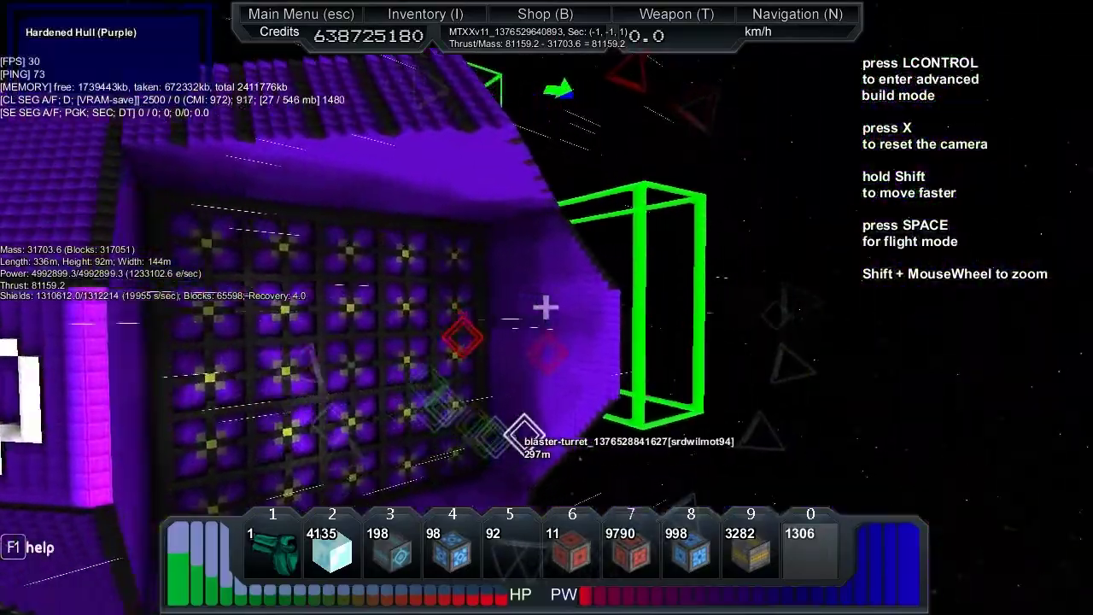
Resume flight, accelerate to about 59 km/h, and bring up the navigation list.
key("space")
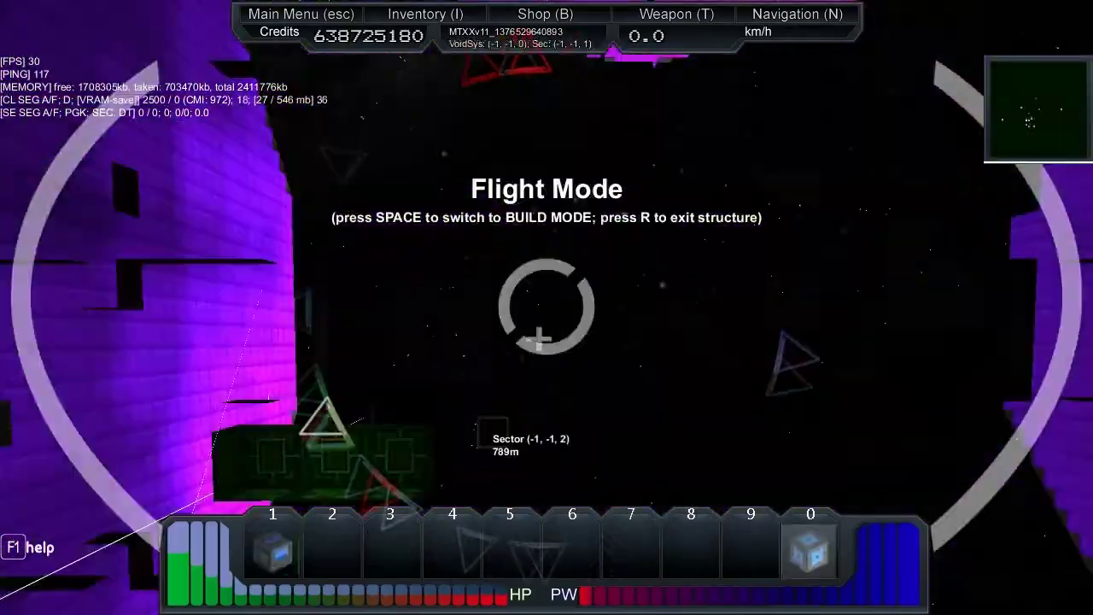
key("w")
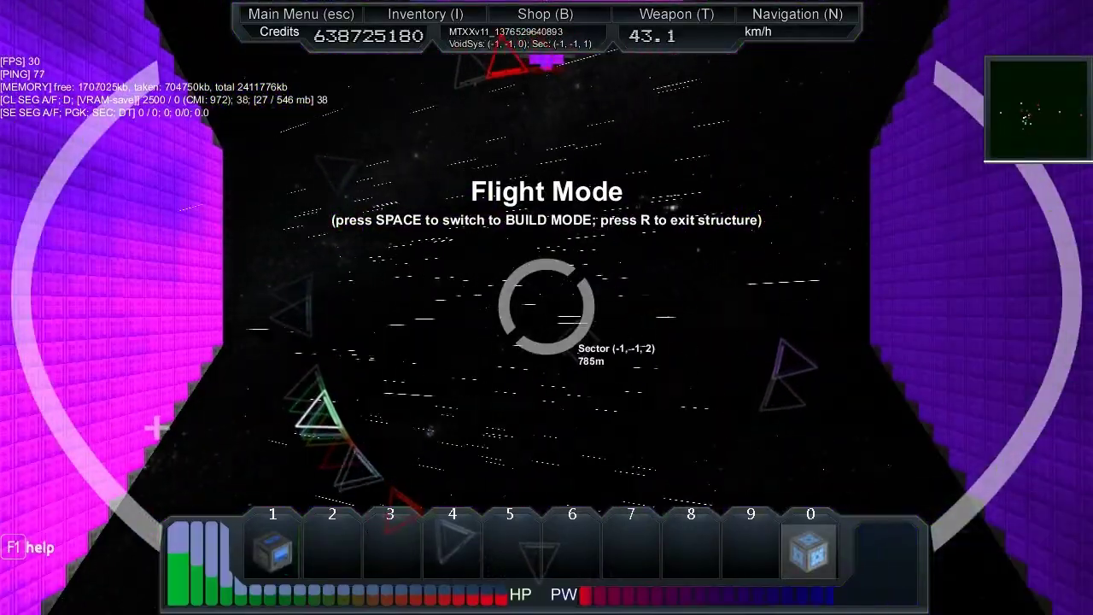
key("n")
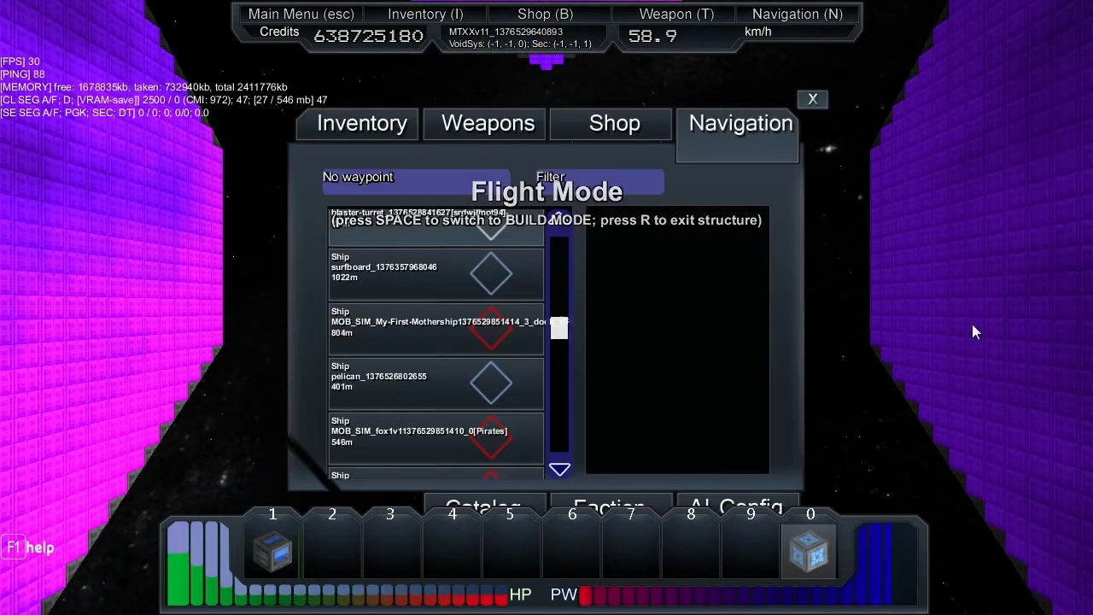
Set the Mothership as waypoint after briefly picking Pirates fox, close the list, and fly in.
left_click(382, 328)
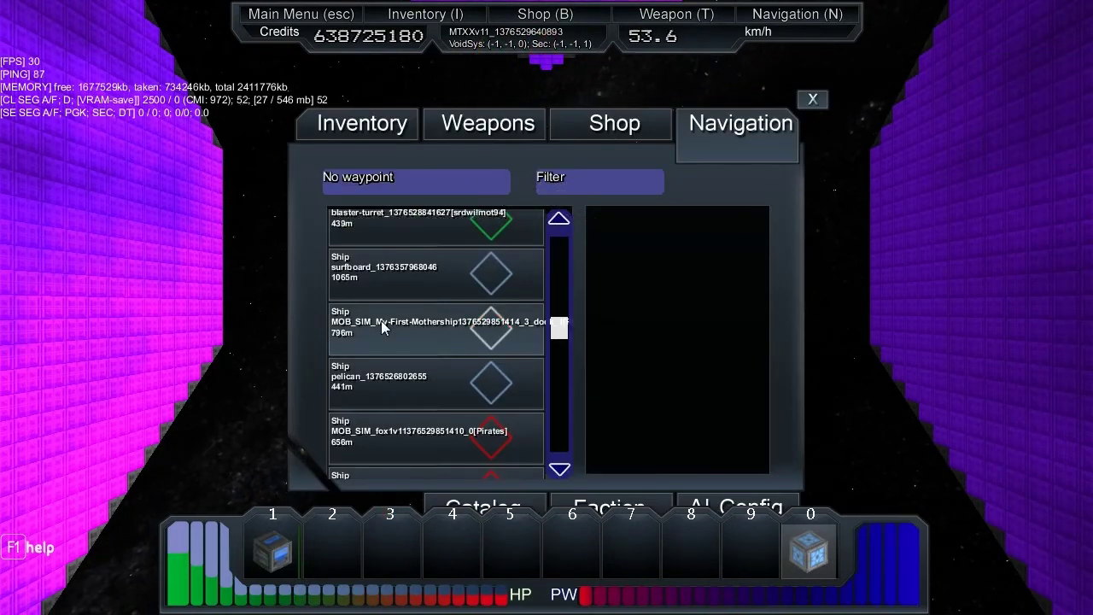
left_click(433, 432)
left_click(484, 340)
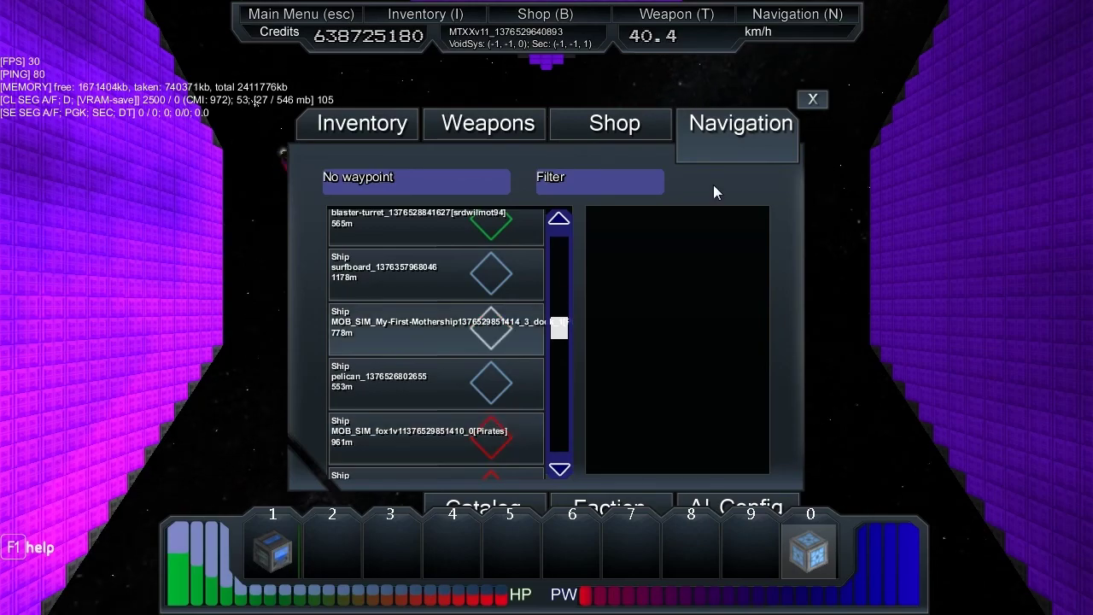
left_click(812, 101)
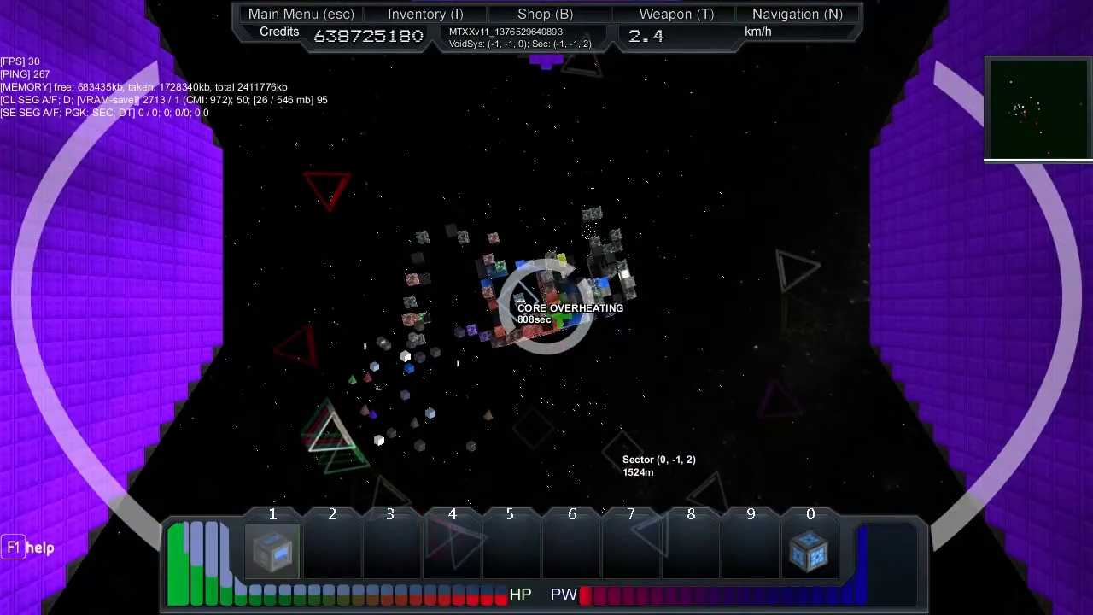
key("n")
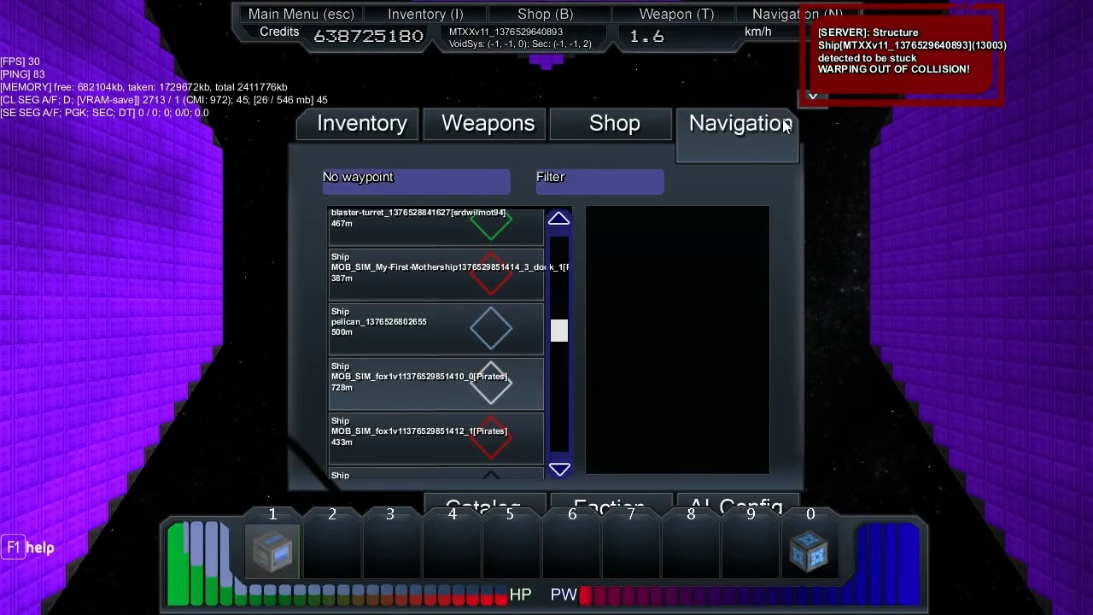
Close the ship list and thrust toward the target, firing at a ship in the crosshair.
key("n")
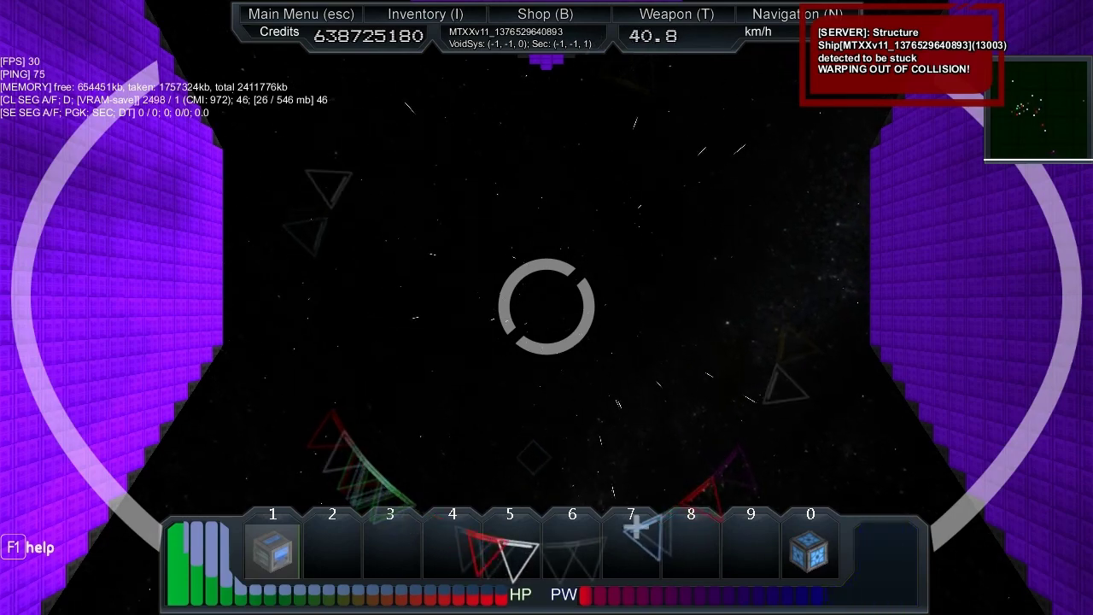
key("w")
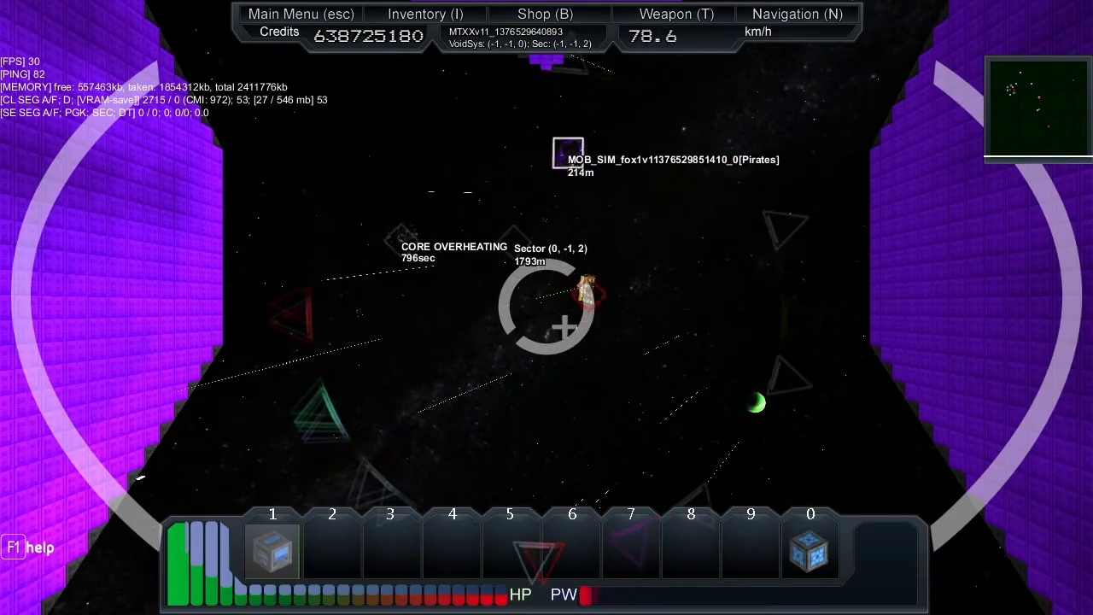
left_click(547, 308)
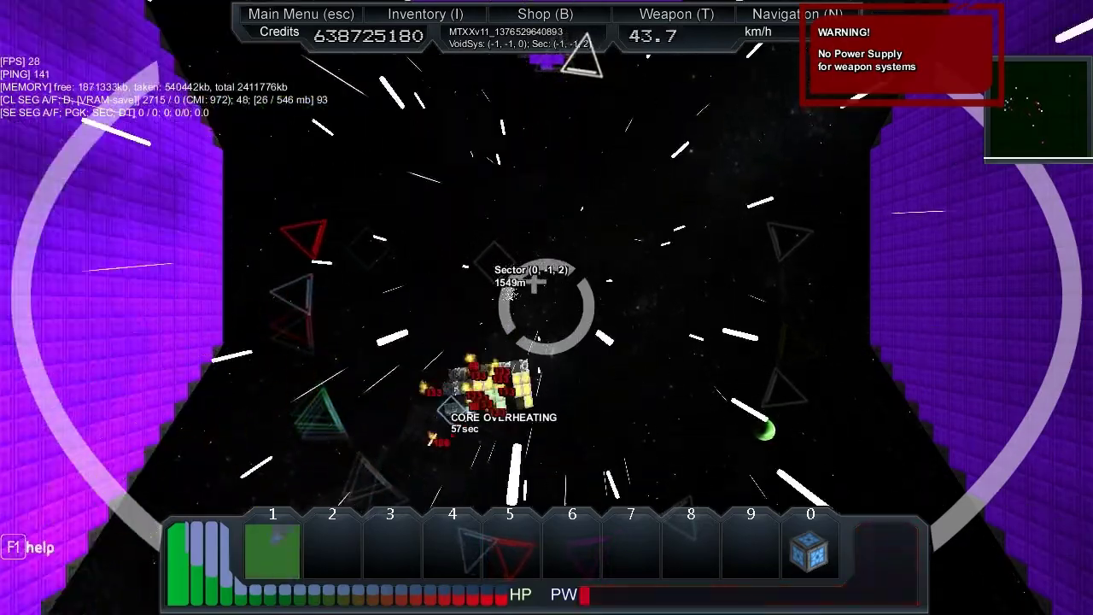
key("w")
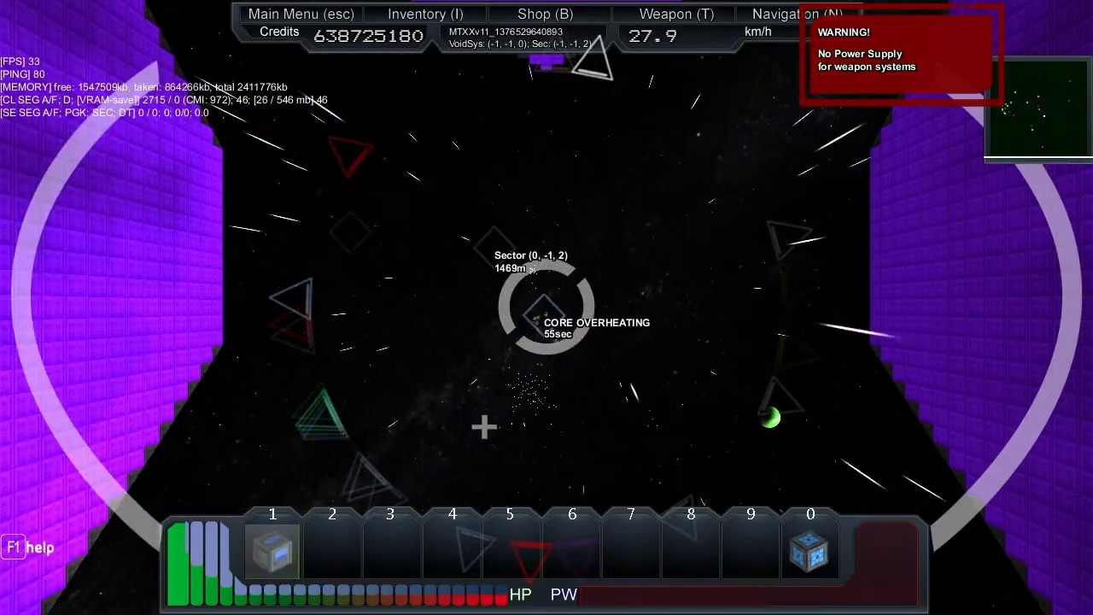
key("w")
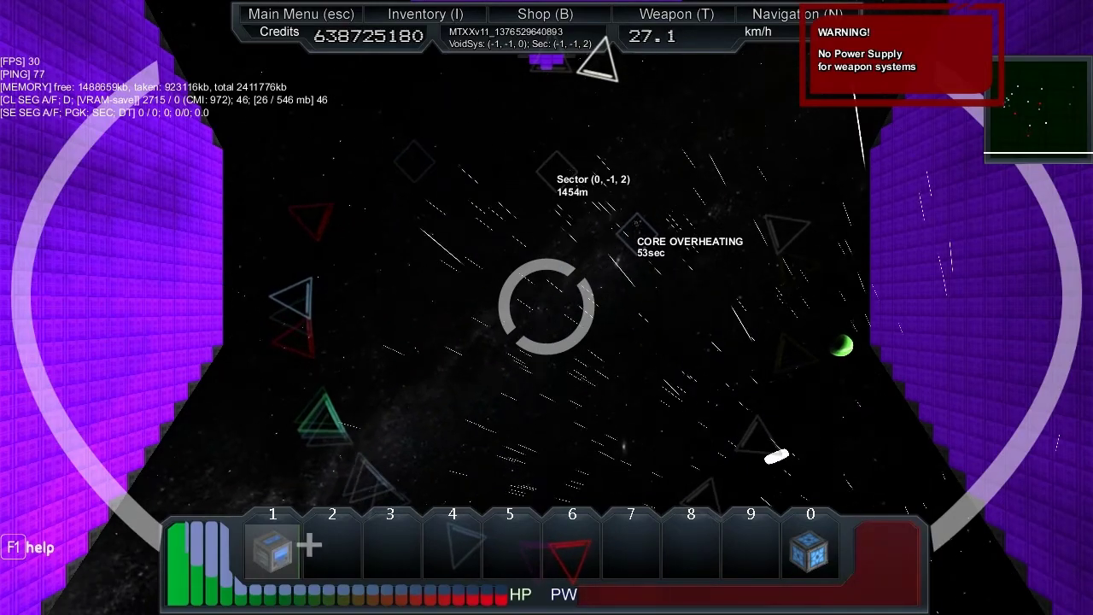
Fire twice to break up a nearby ship, then fly on until the Pirates ship is ~500 m away.
key("w")
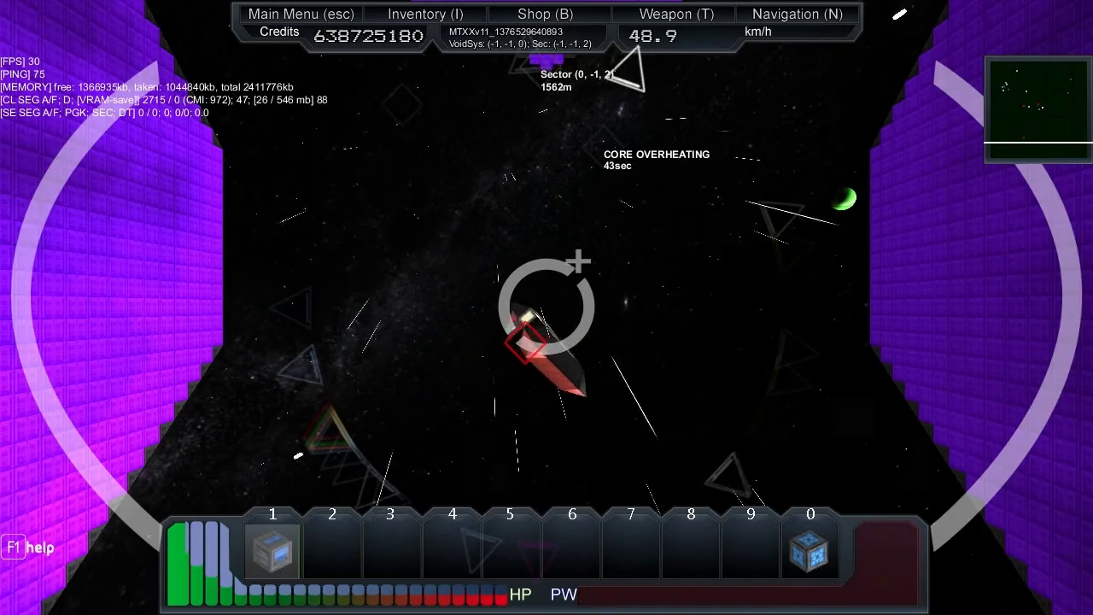
left_click(547, 303)
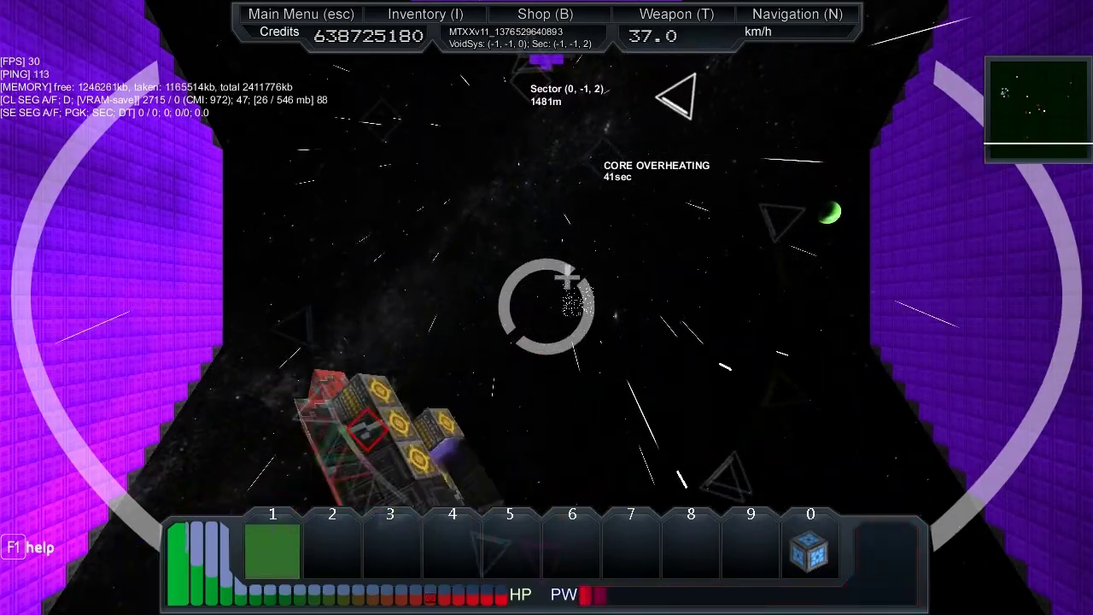
left_click(564, 280)
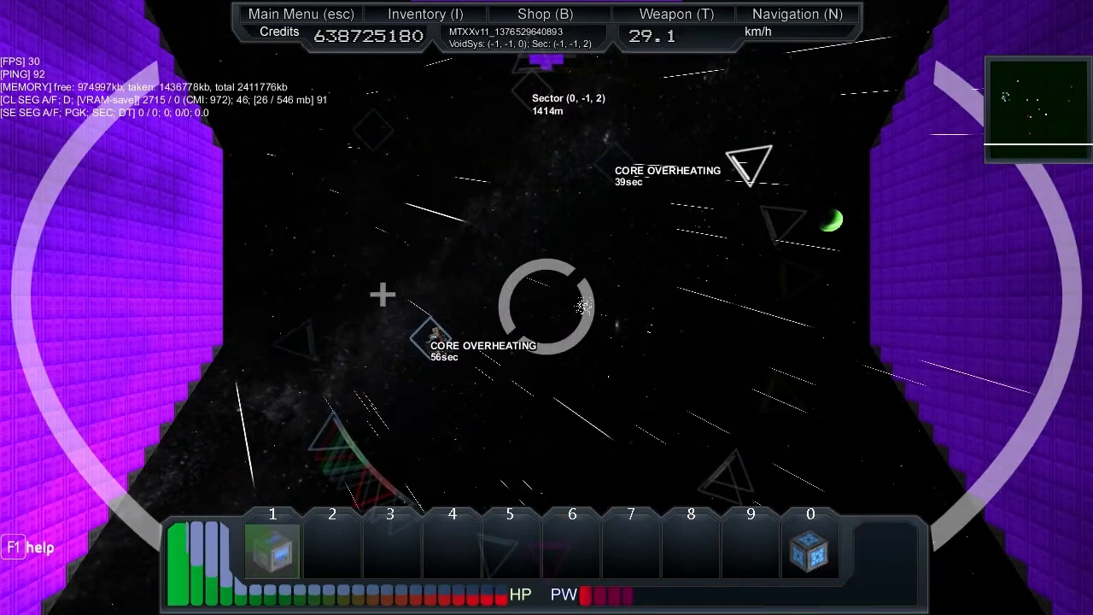
key("w")
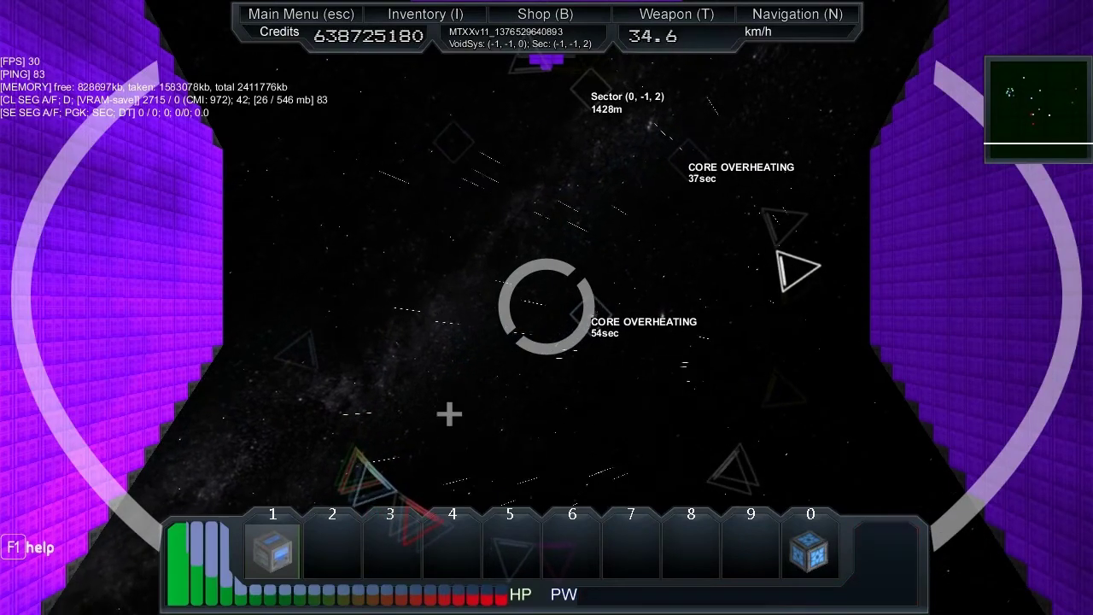
key("w")
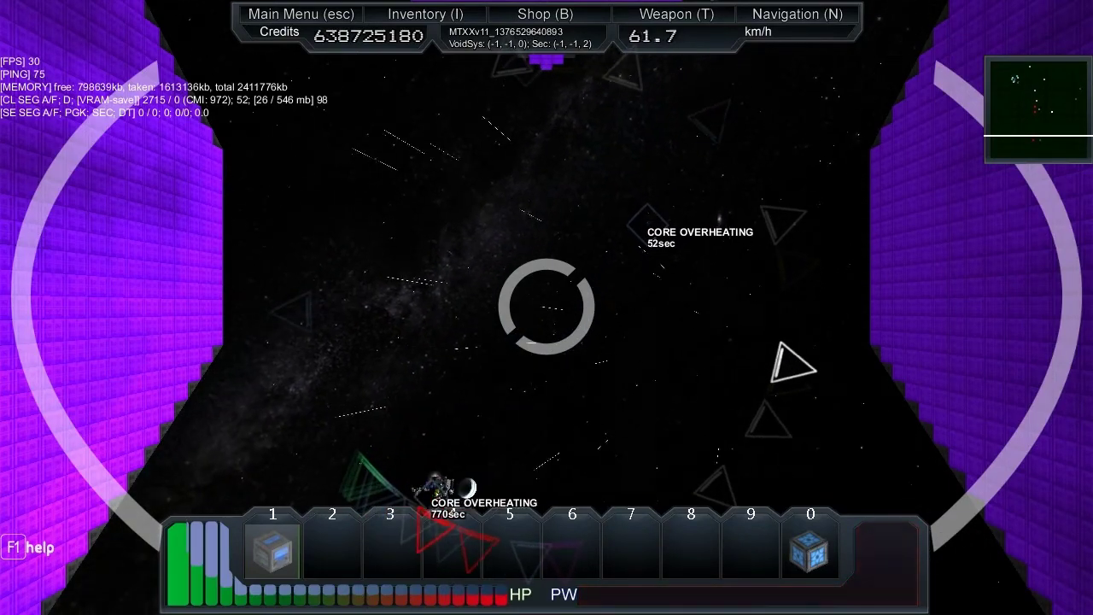
key("w")
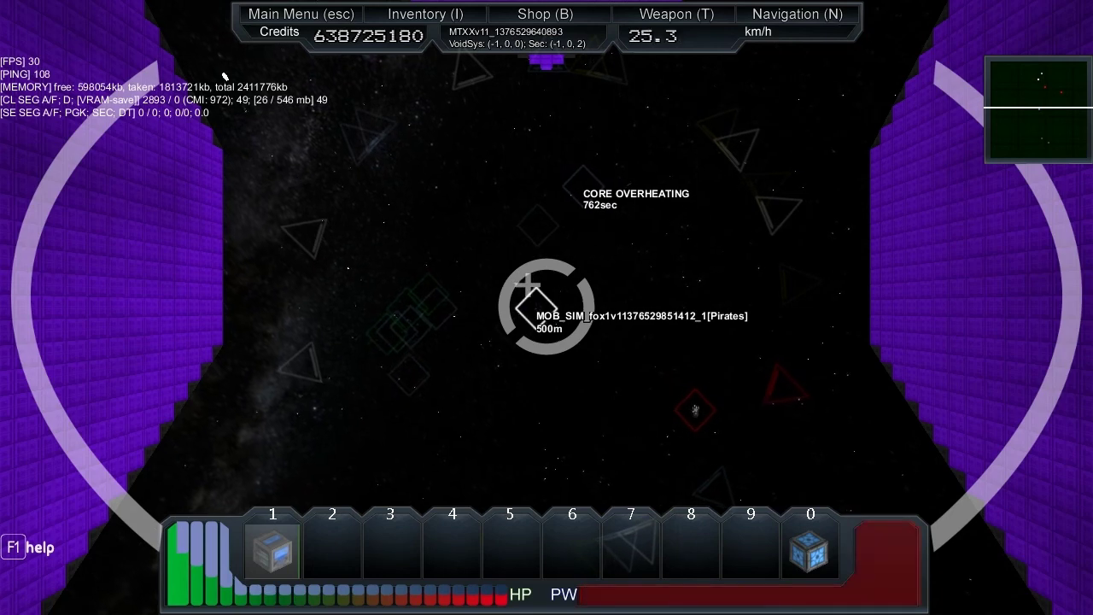
Make a close pass at the fox pirate ship and fly past it.
key("w")
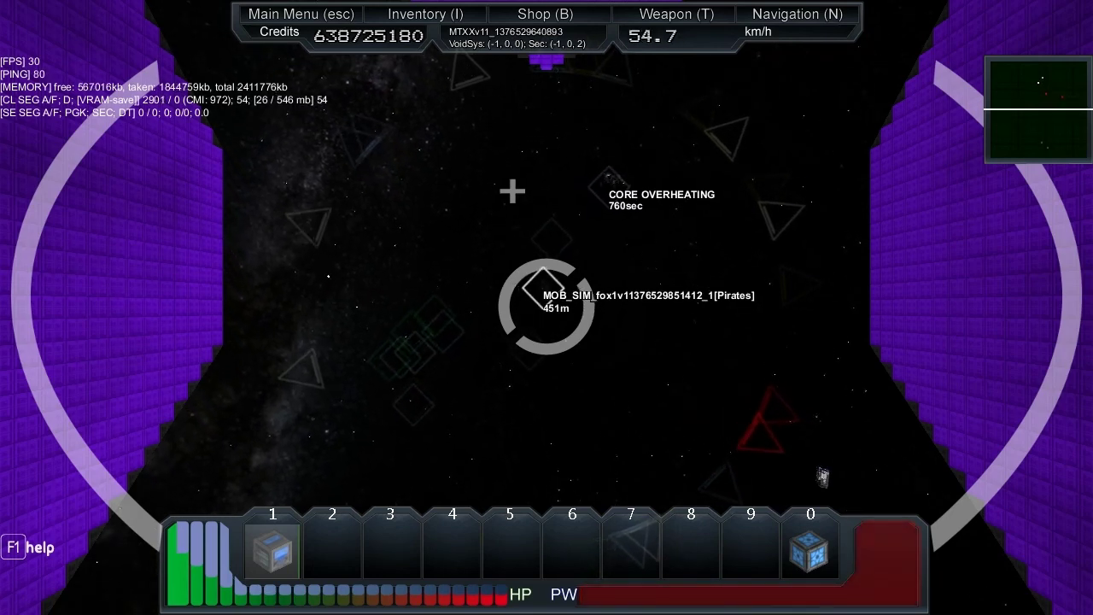
key("w")
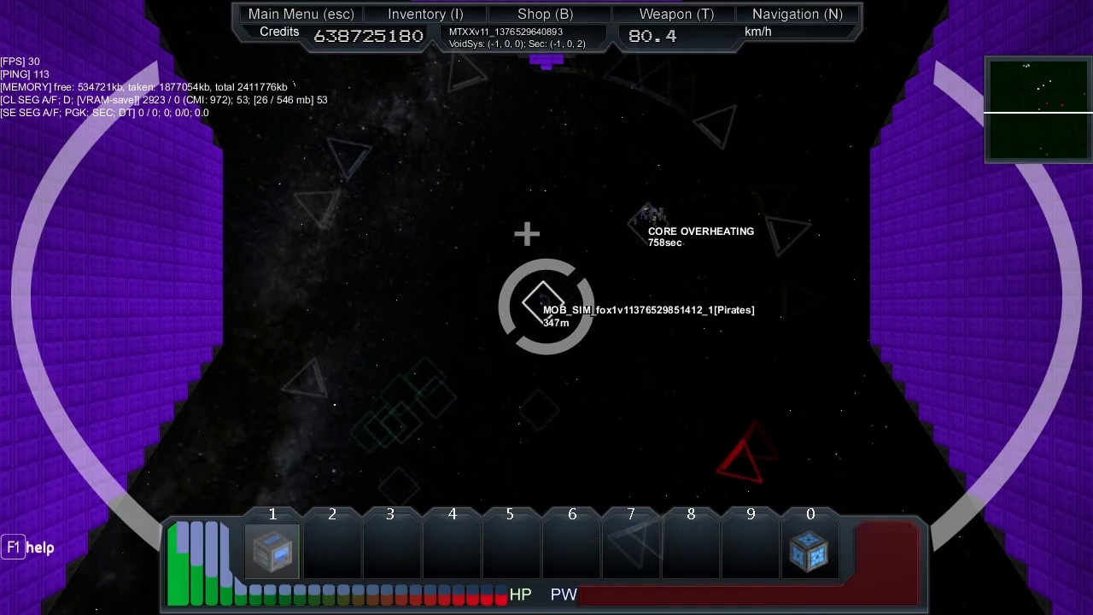
key("w")
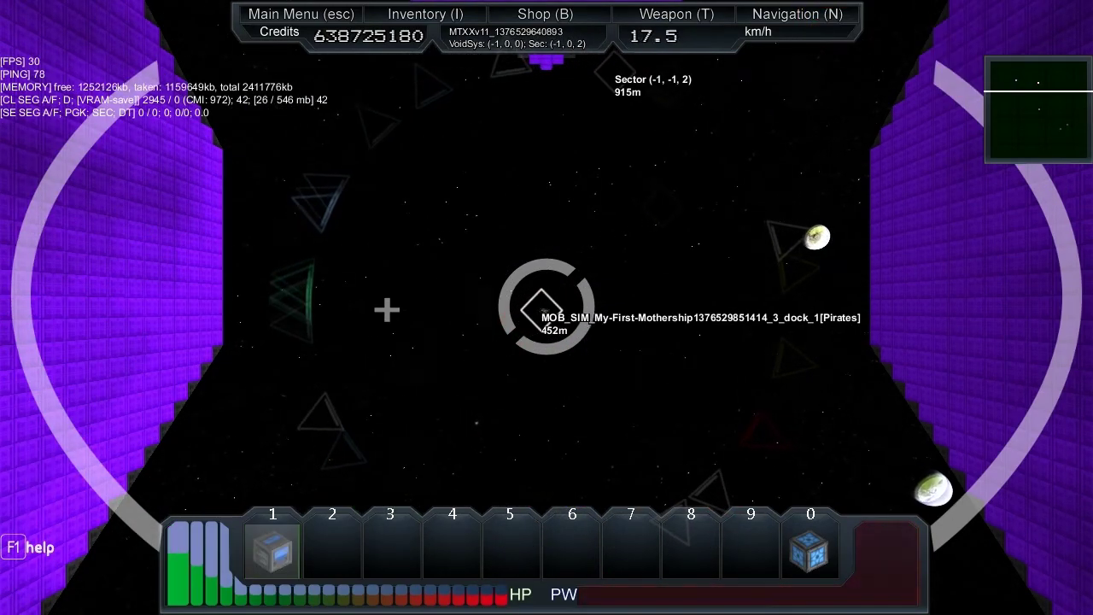
Close on the pirate mothership dock and fire until its core overheats, then bring up navigation.
key("w")
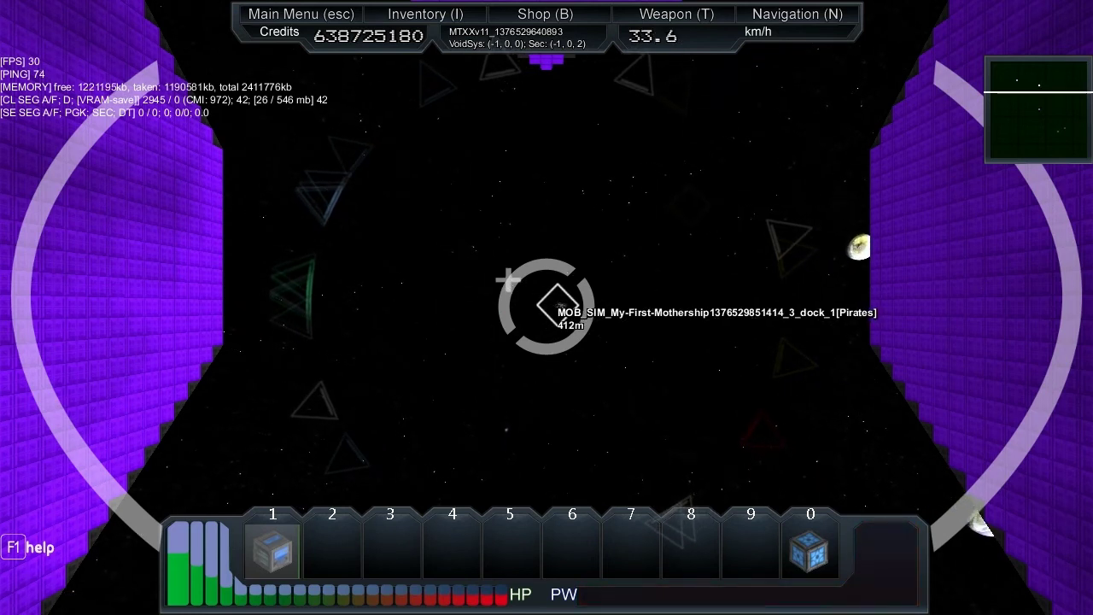
key("w")
key("w")
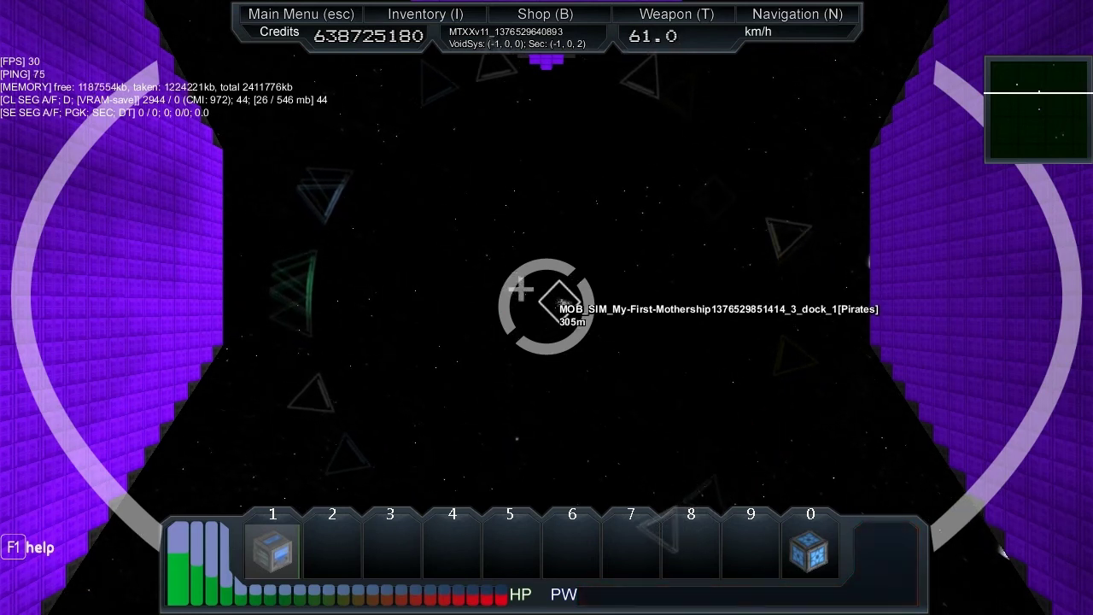
key("w")
key("w")
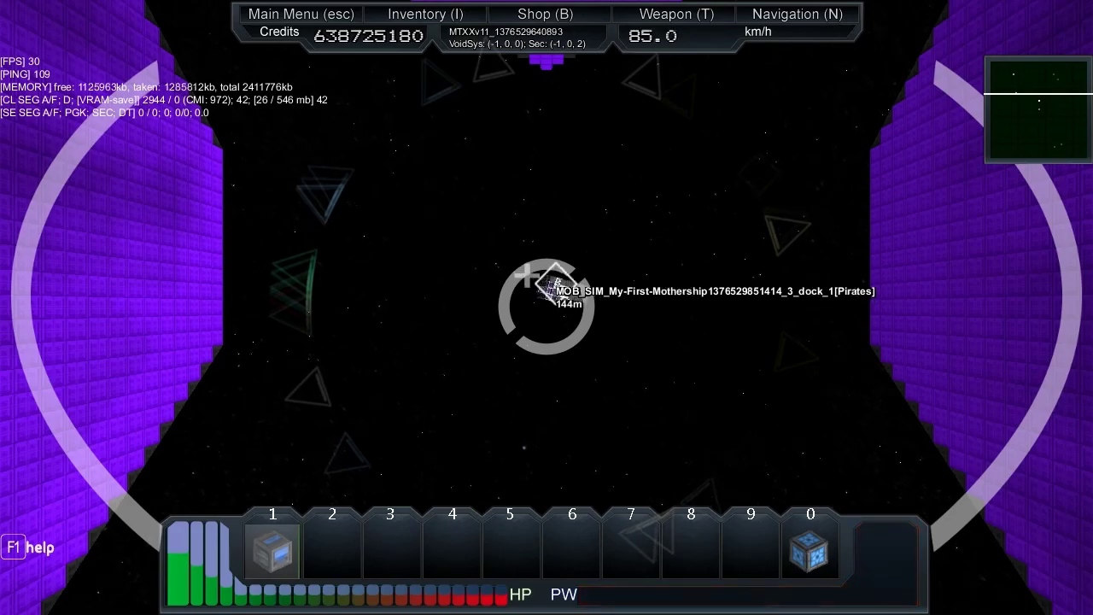
key("w")
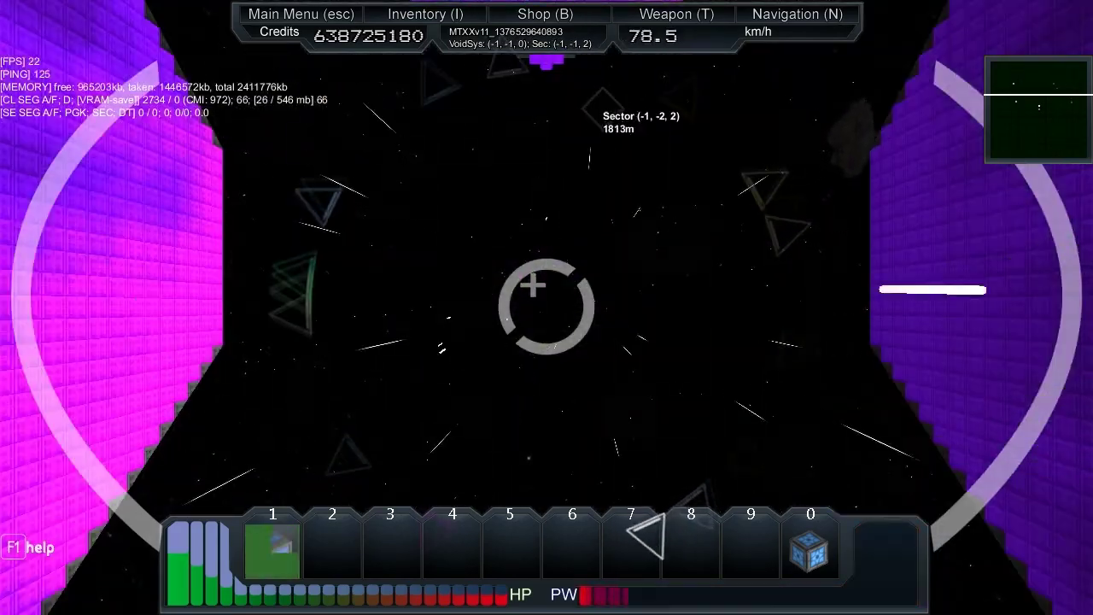
left_click(534, 284)
key("w")
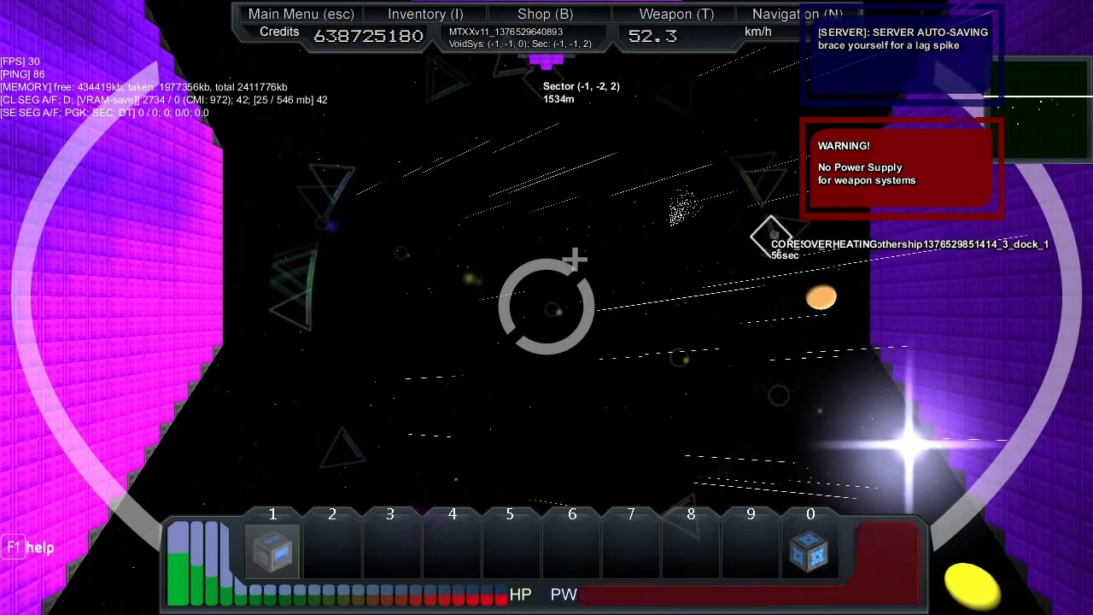
key("n")
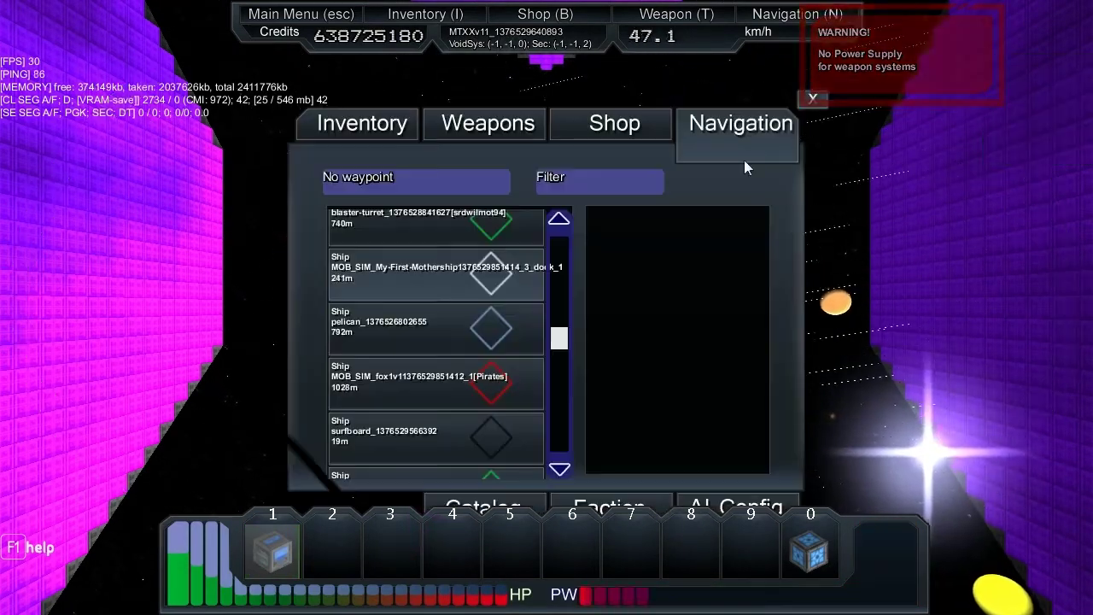
Close the navigation list, fly along the large station's wall, and reopen the list.
left_click(812, 100)
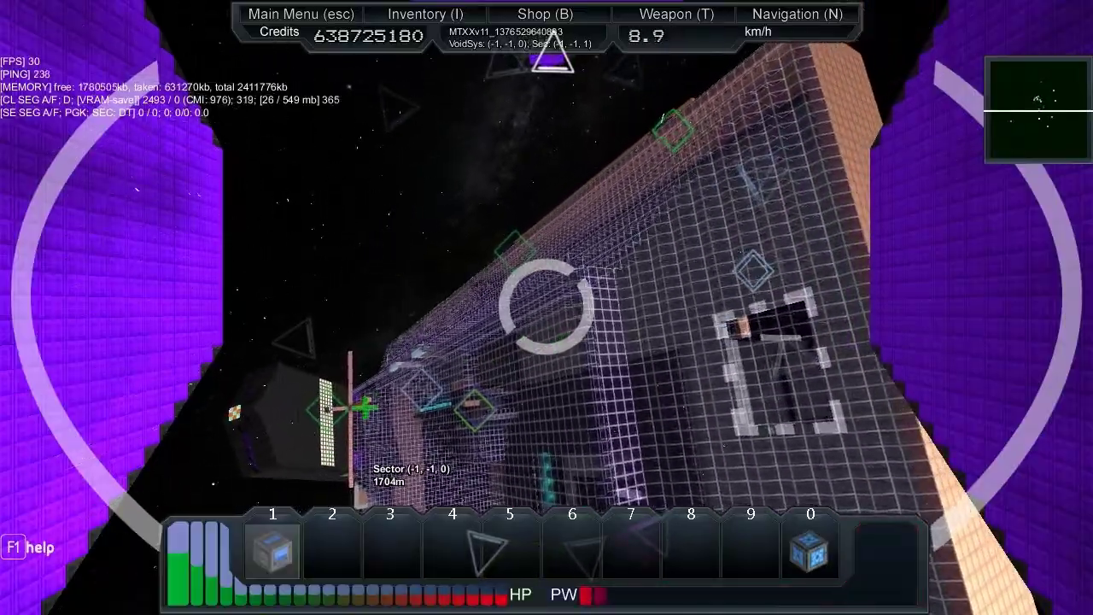
key("w")
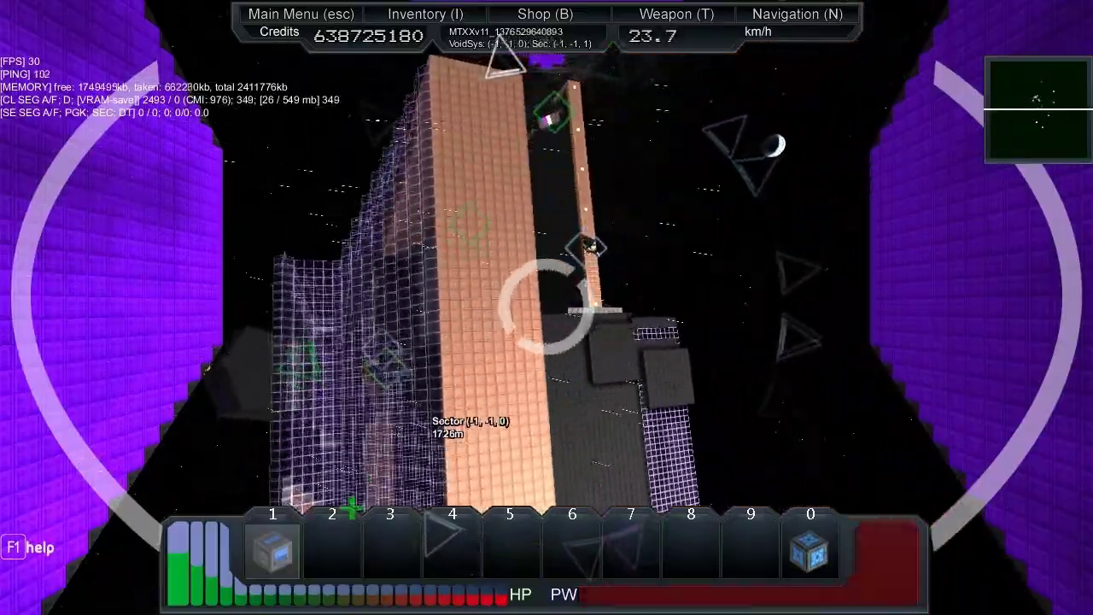
key("w")
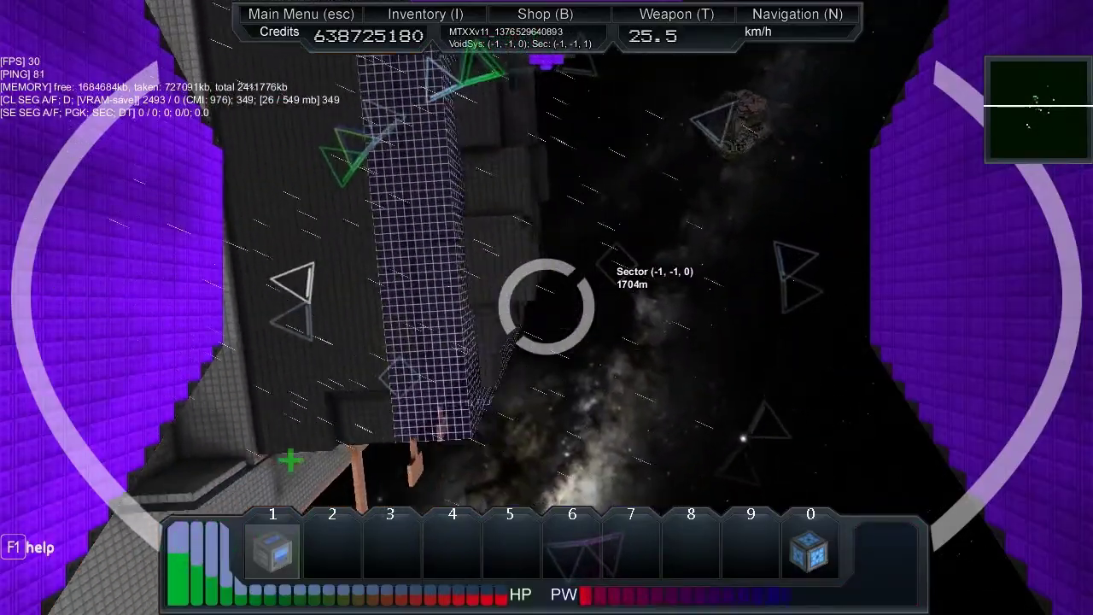
key("n")
scroll(554, 411, "down", 3)
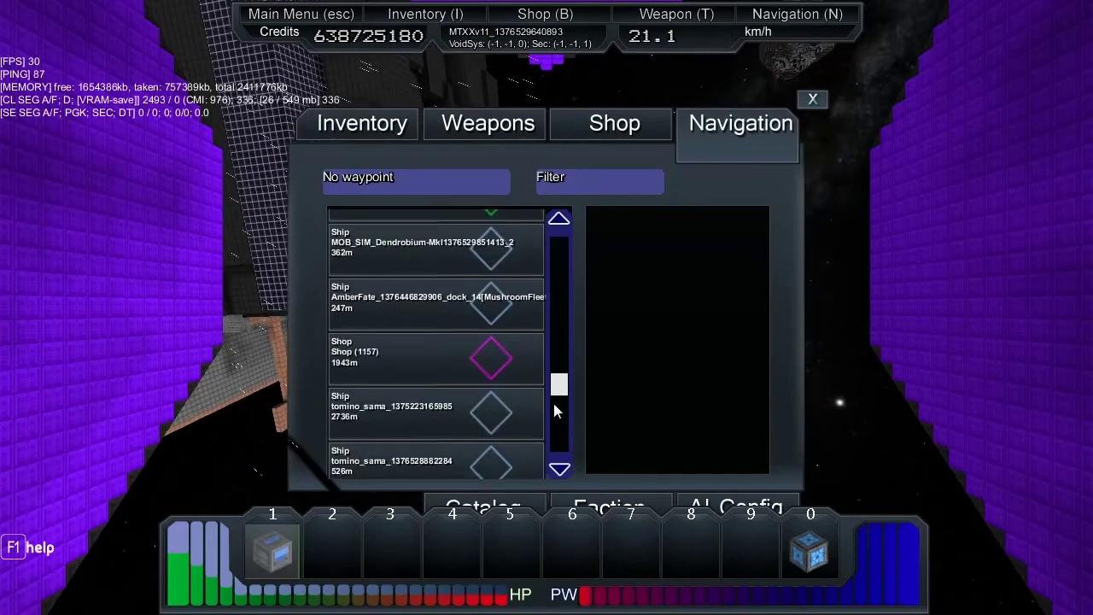
mouse_move(556, 384)
left_mouse_down()
mouse_move(541, 364)
mouse_move(533, 233)
mouse_move(571, 481)
mouse_move(556, 370)
left_mouse_up()
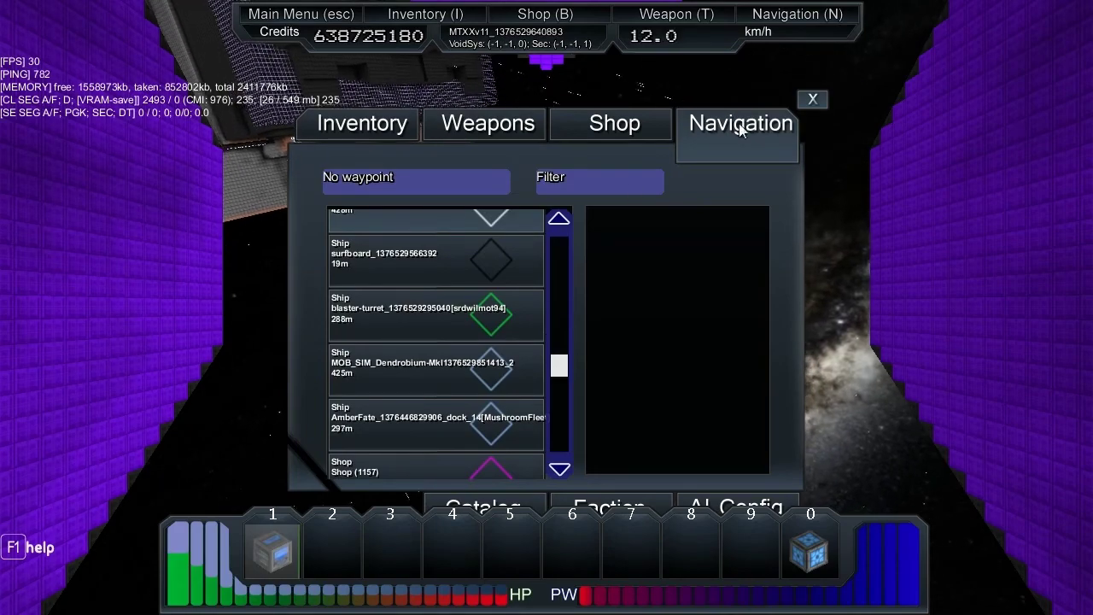
Close the navigation list and turn the ship to centre the station ahead.
left_click(810, 100)
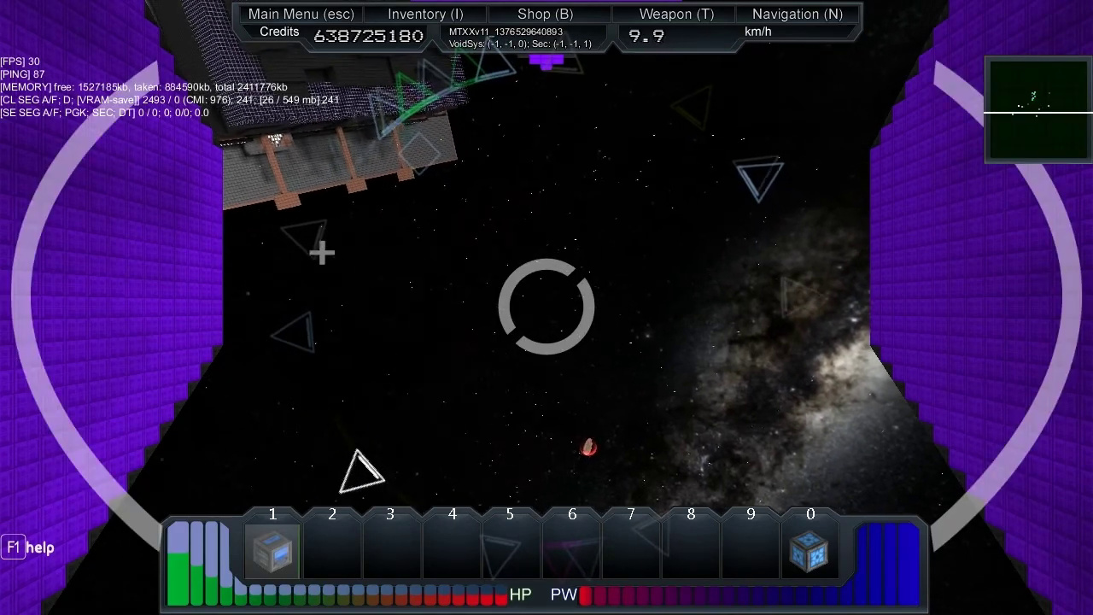
key("w")
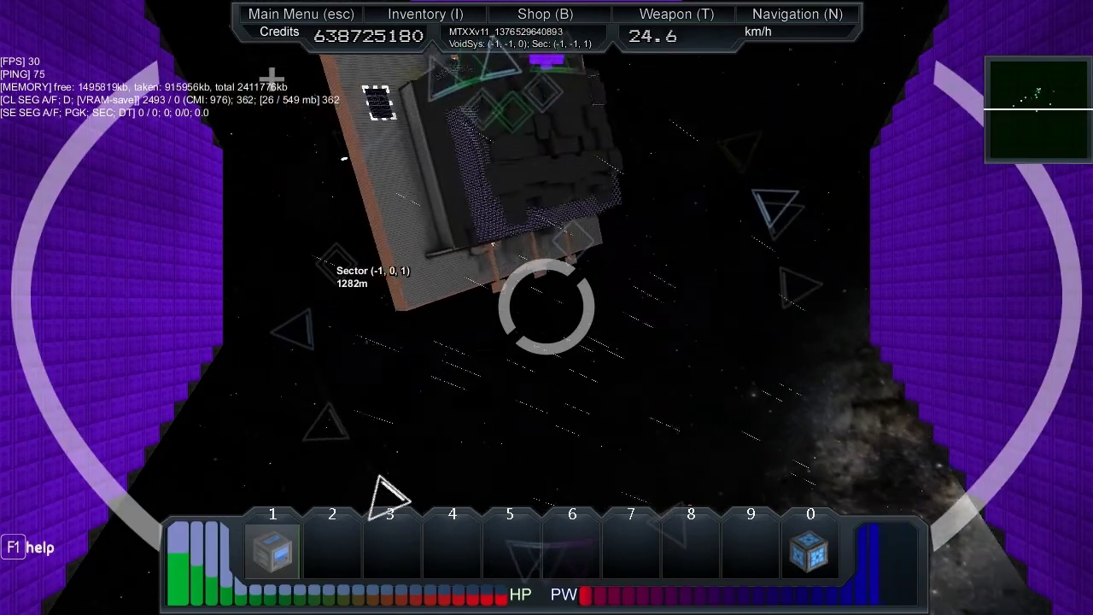
key("w")
key("w")
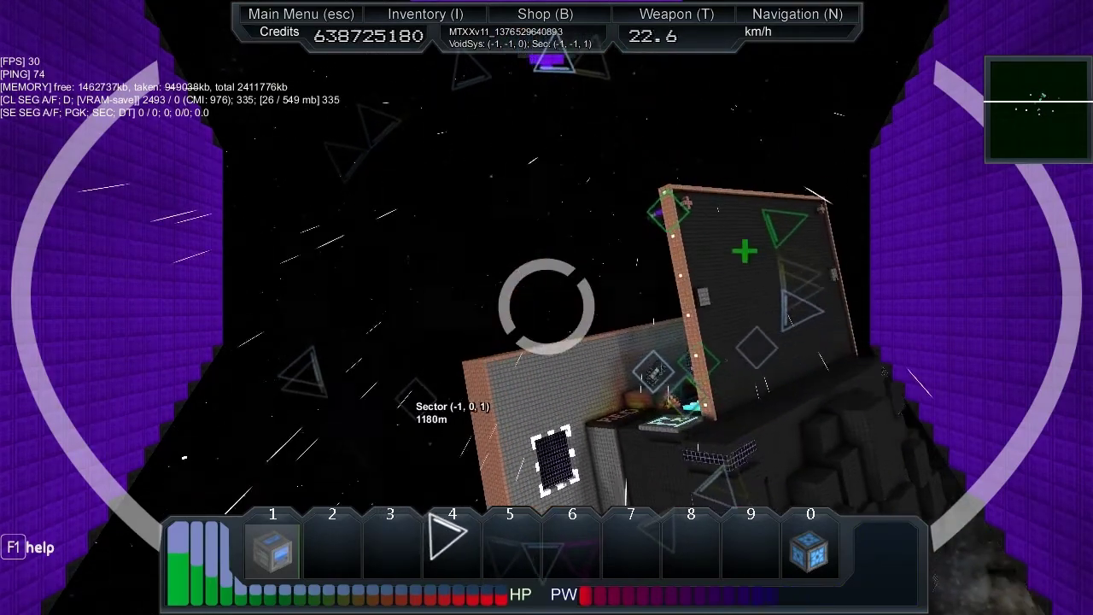
Recheck the navigation list, then speed past the station toward the Pirates fox ship at 559 m.
key("n")
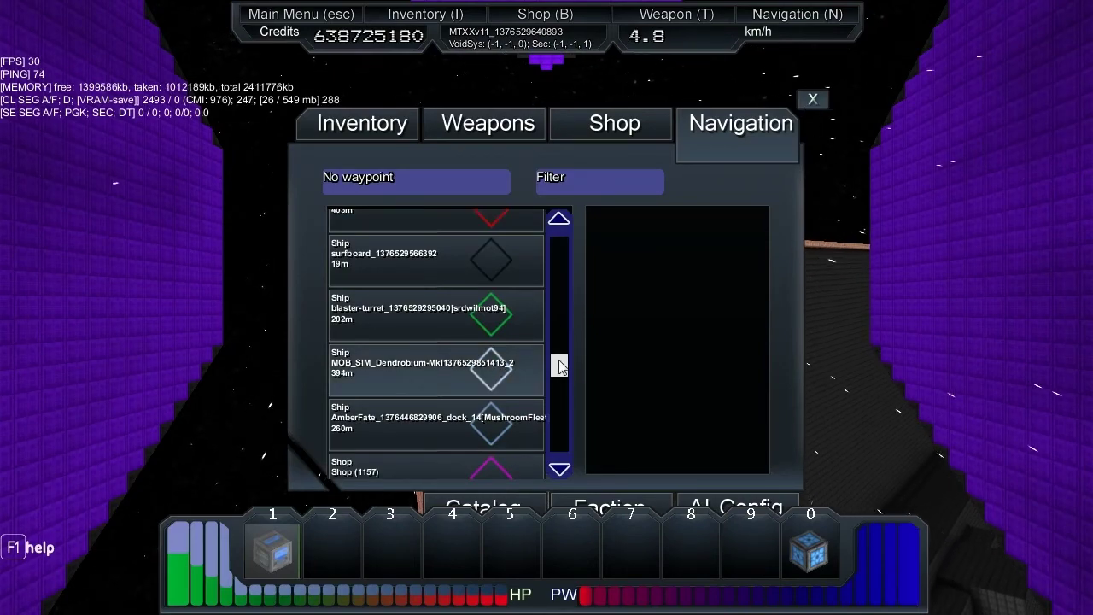
left_click(813, 100)
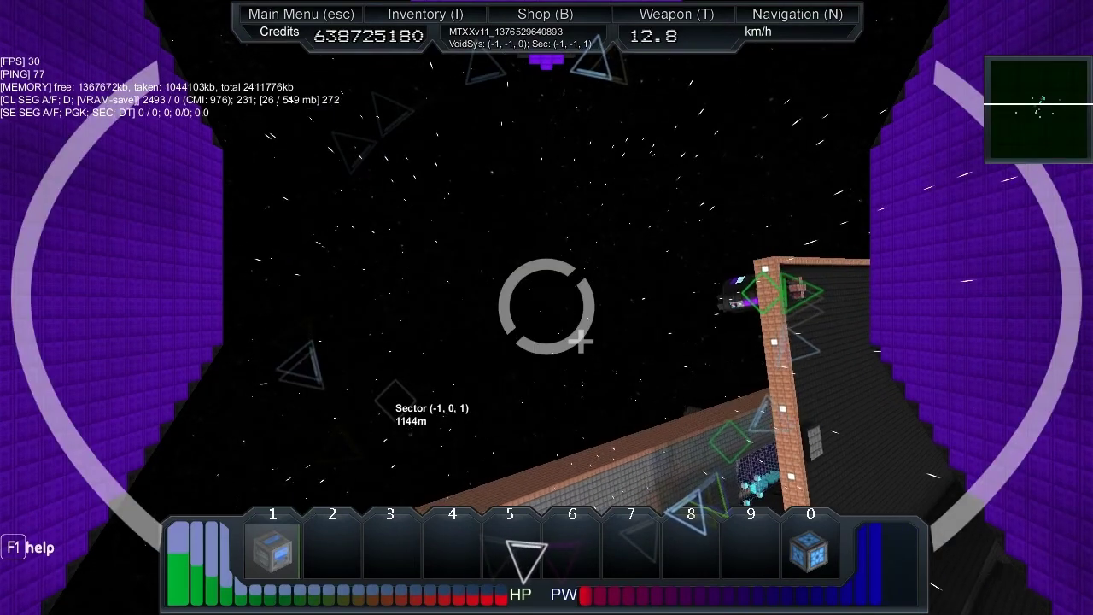
key("w")
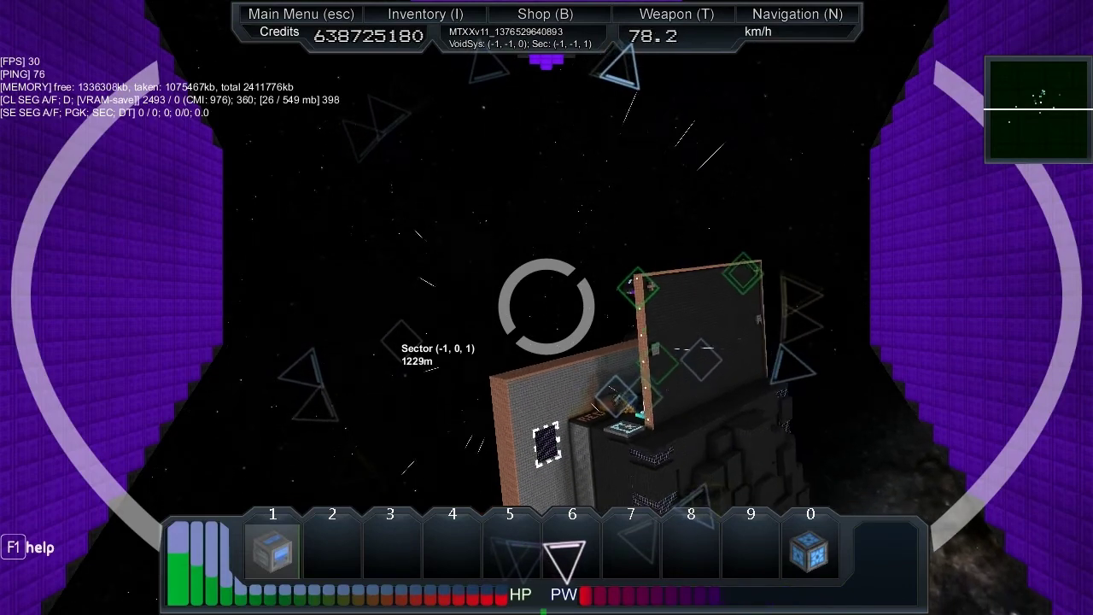
key("w")
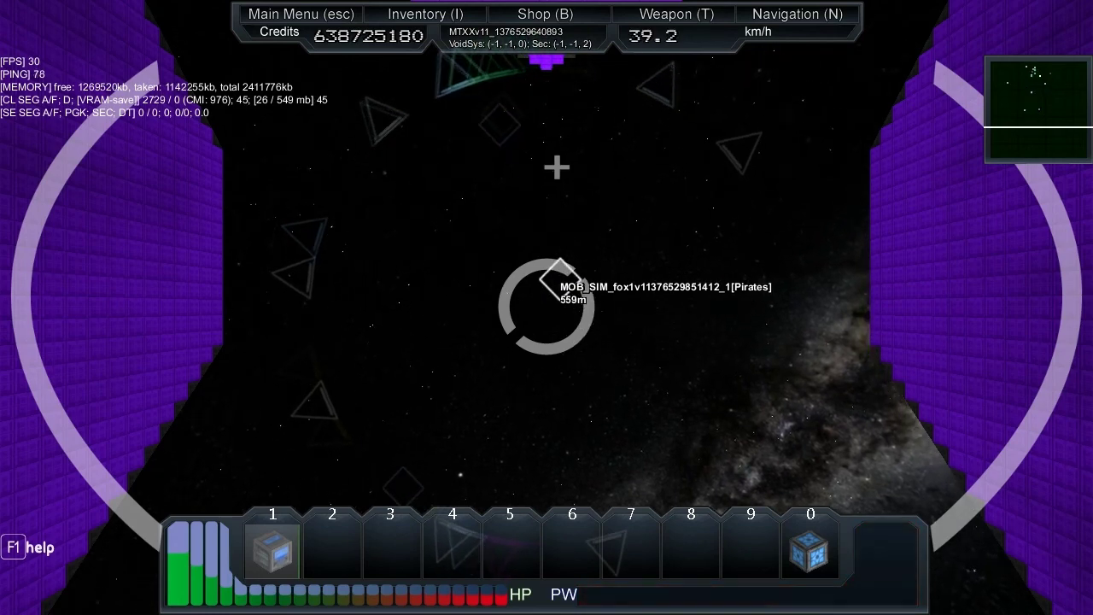
Close to about 134 m from the Pirates fox ship and fire on it.
key("w")
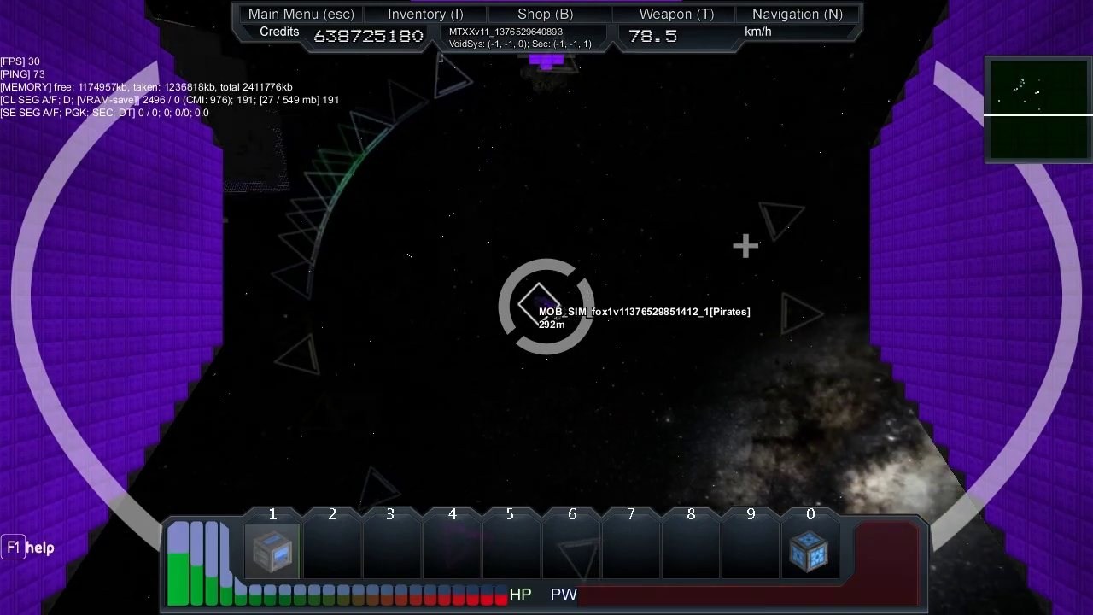
left_click(636, 253)
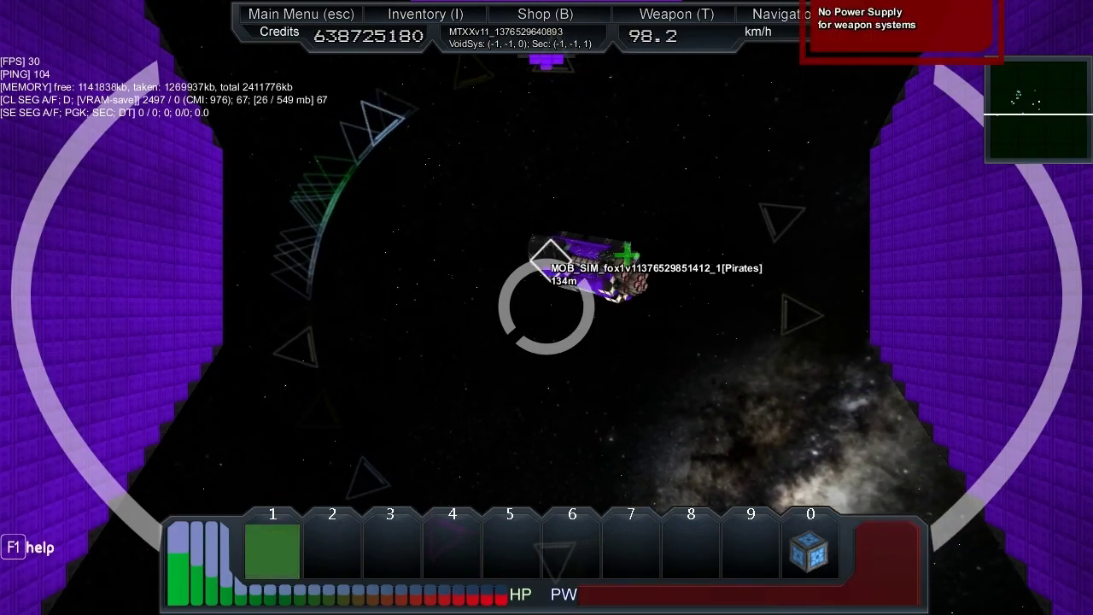